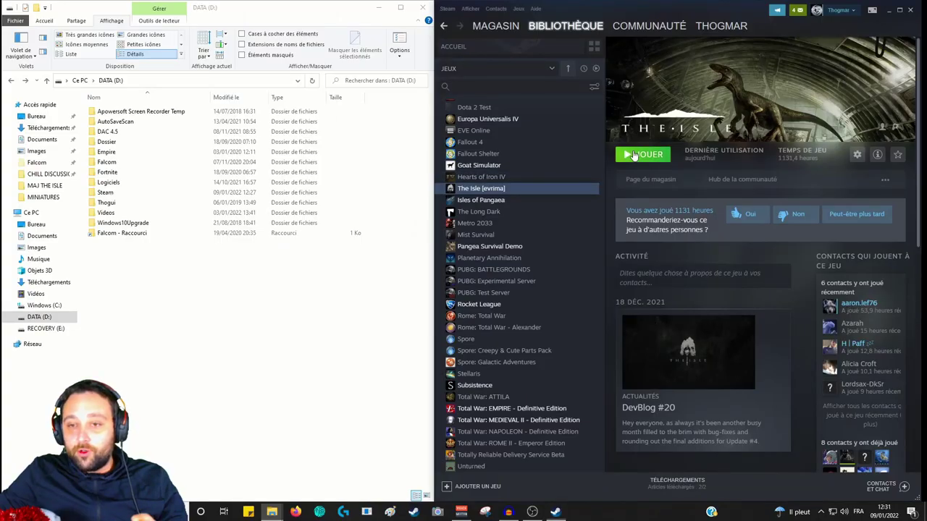
Launch The Isle from the Steam library and view the carnivore species on the Official Evrima - EU 4 server.
click(901, 102)
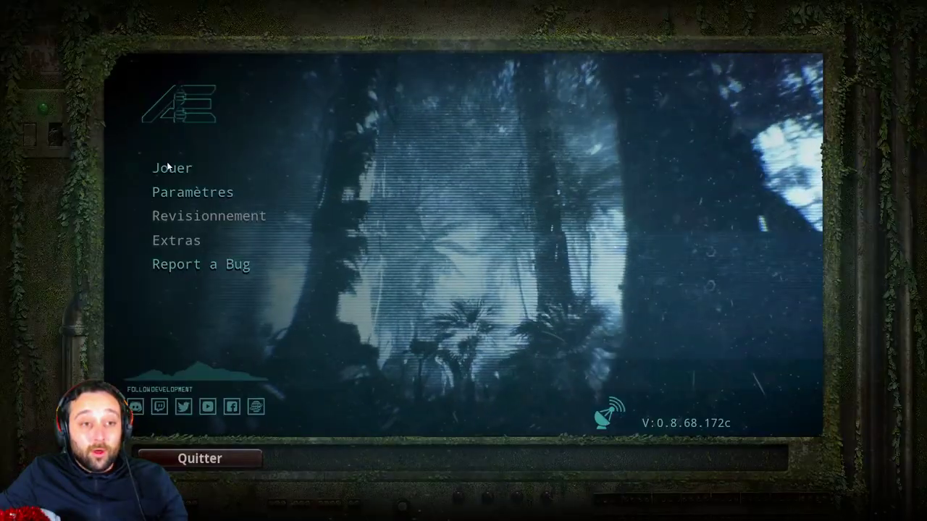
click(228, 37)
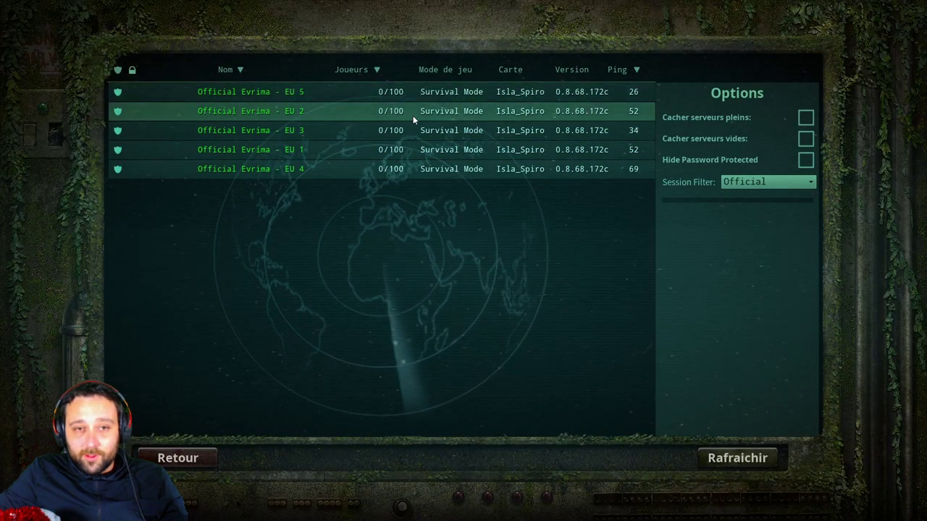
click(394, 168)
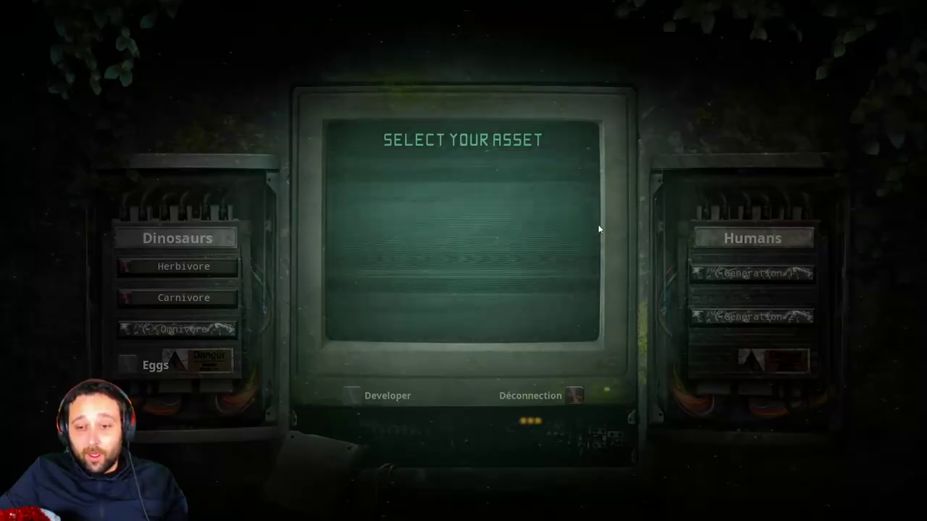
click(197, 297)
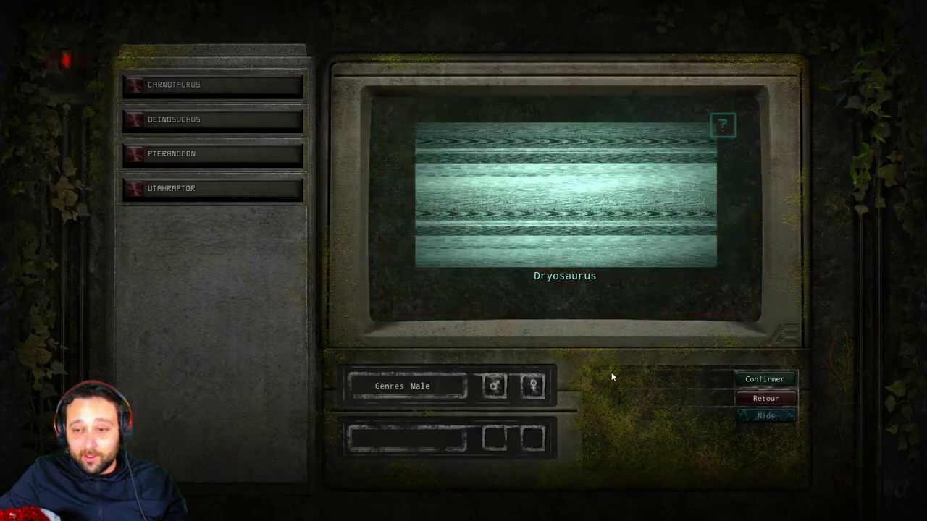
click(764, 398)
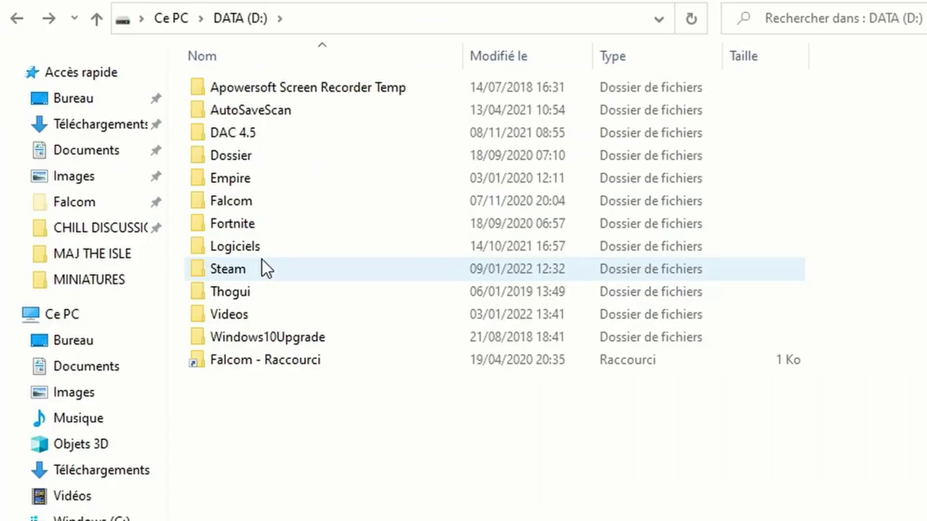
Open The Isle folder under DATA (D:) > Steam > steamapps > common in File Explorer and select all its contents.
double_click(121, 192)
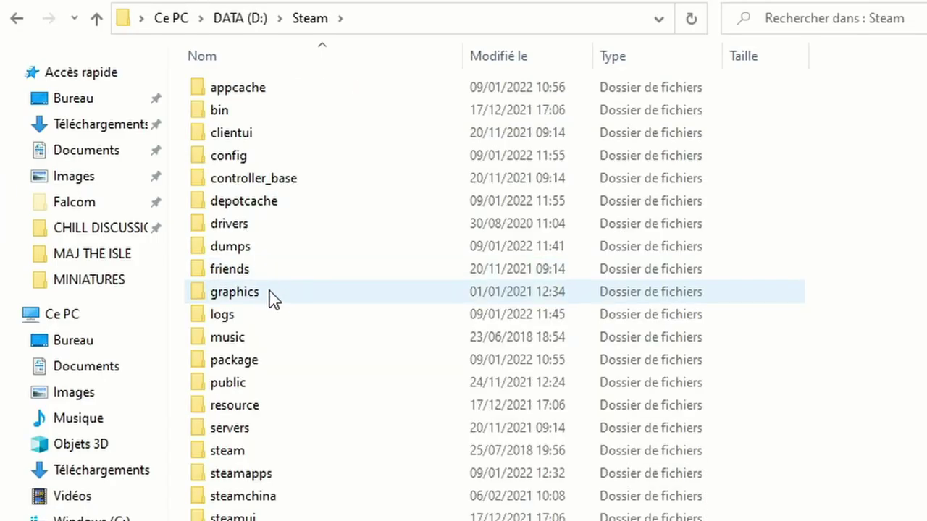
double_click(268, 475)
click(259, 95)
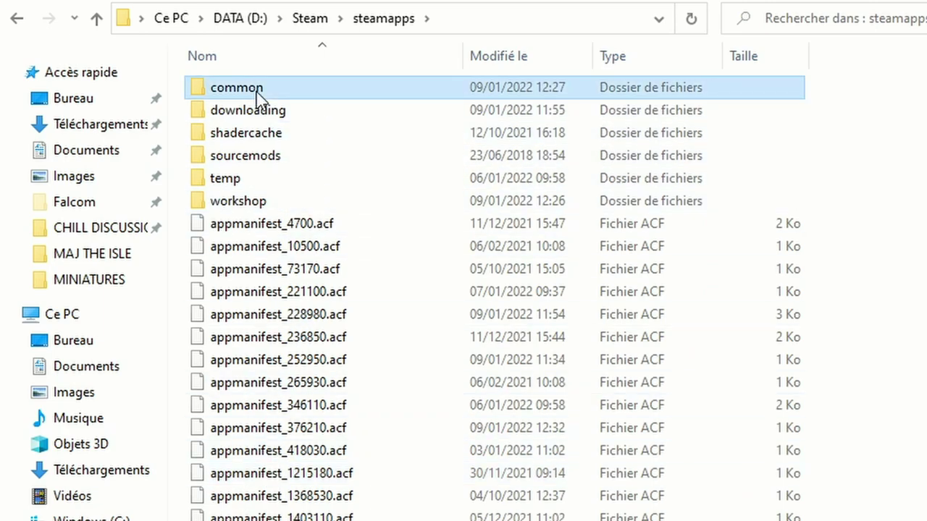
double_click(257, 94)
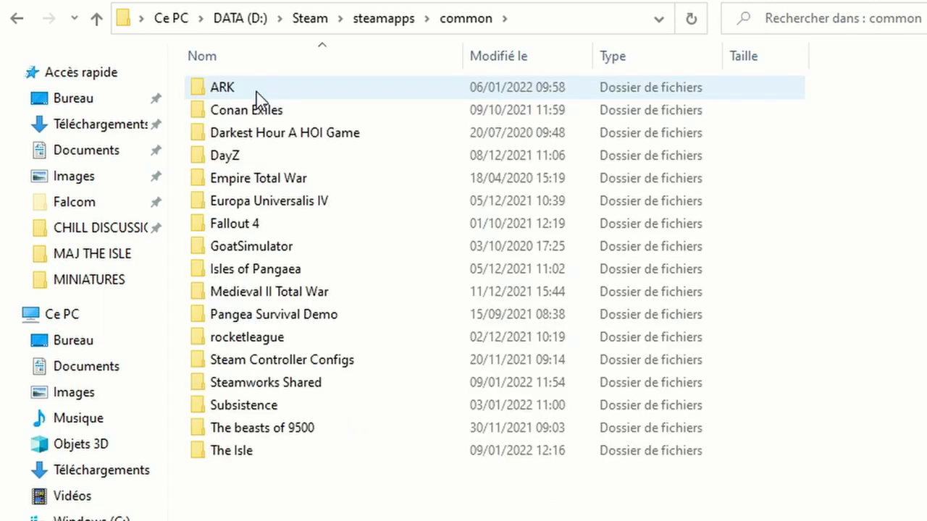
double_click(236, 454)
drag(116, 238, 125, 105)
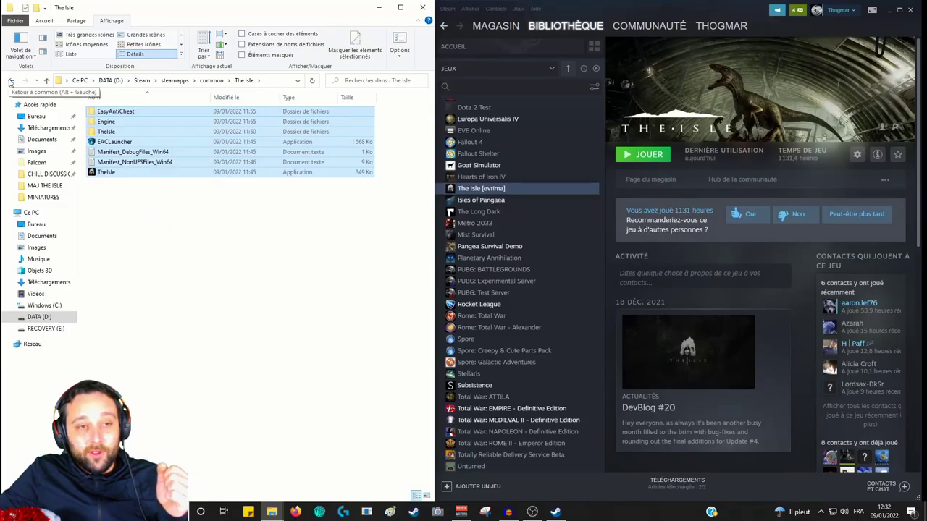
Return to the common folder and examine the folders The Isle Evrima, The Isle Leg and The Isle QA.
click(10, 82)
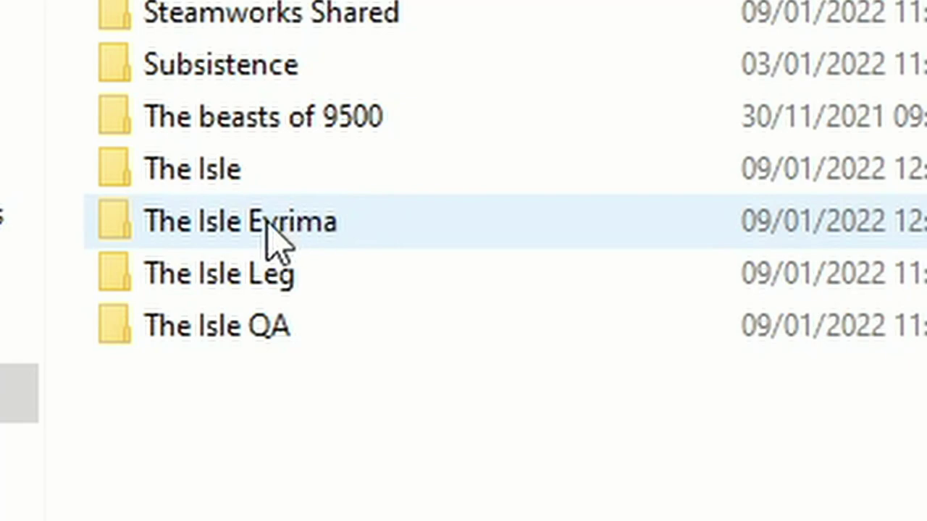
click(123, 285)
click(128, 294)
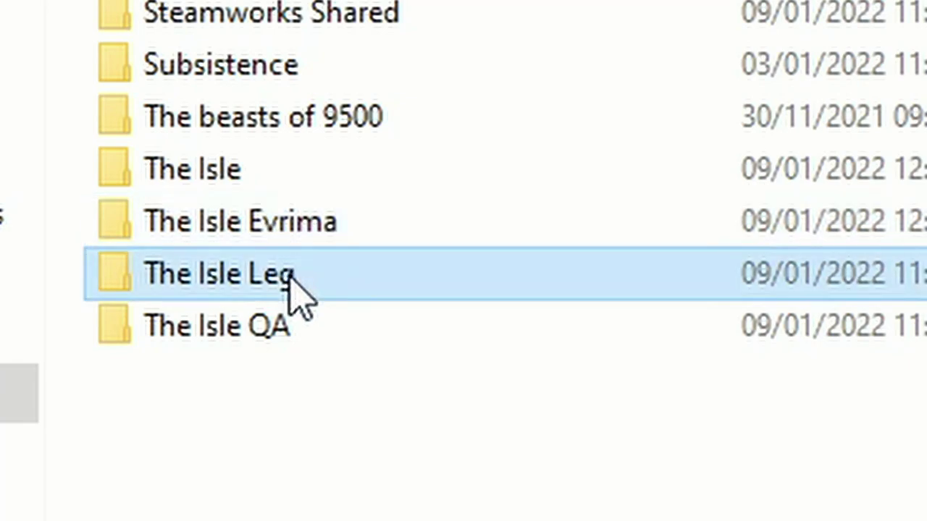
click(293, 329)
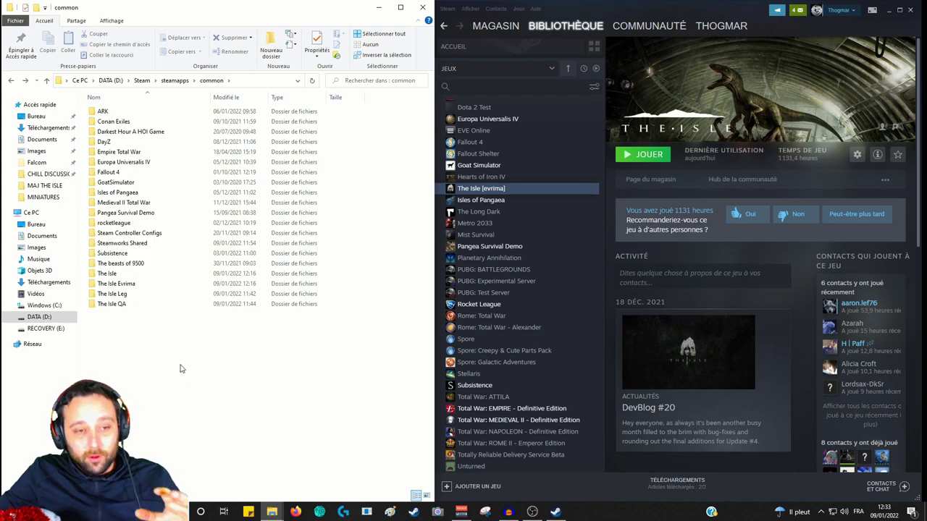
Move all files and folders from The Isle folder into The Isle Evrima folder.
double_click(109, 274)
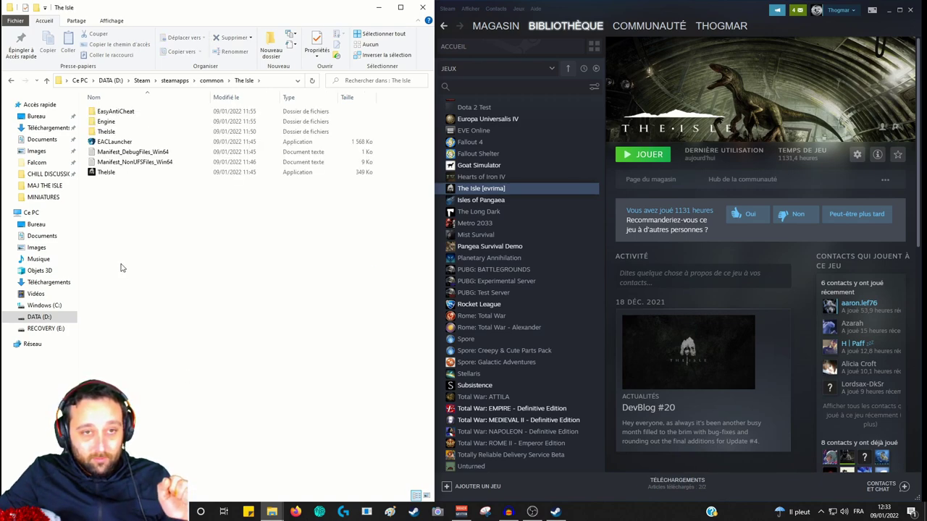
drag(106, 194, 101, 106)
right_click(111, 123)
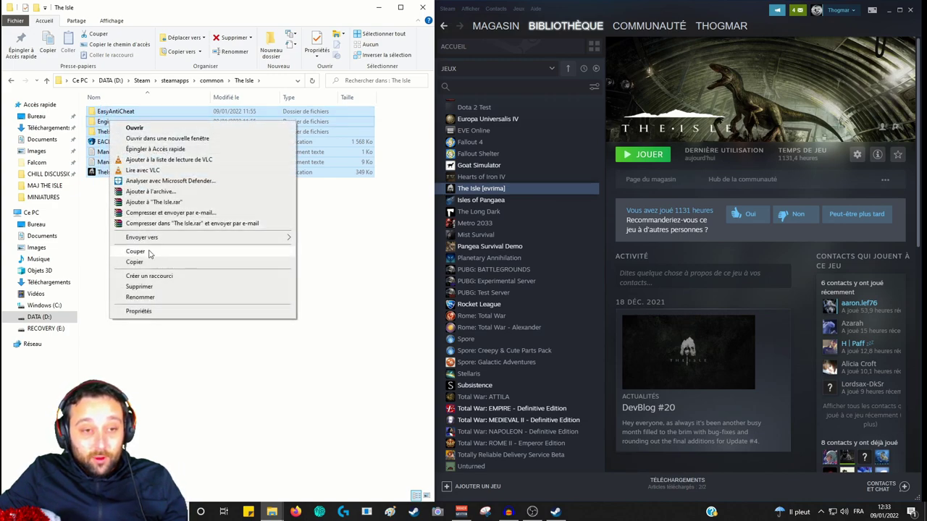
click(149, 252)
click(12, 81)
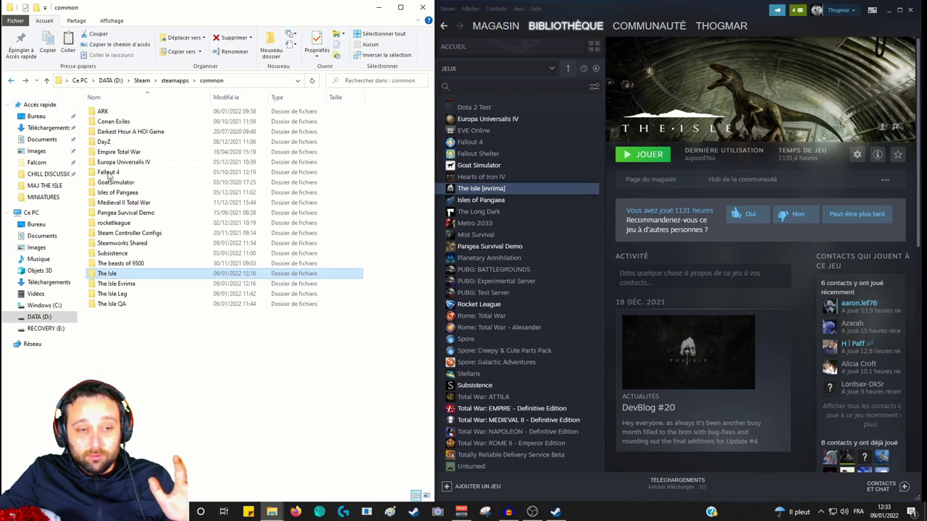
double_click(126, 286)
right_click(137, 167)
click(161, 233)
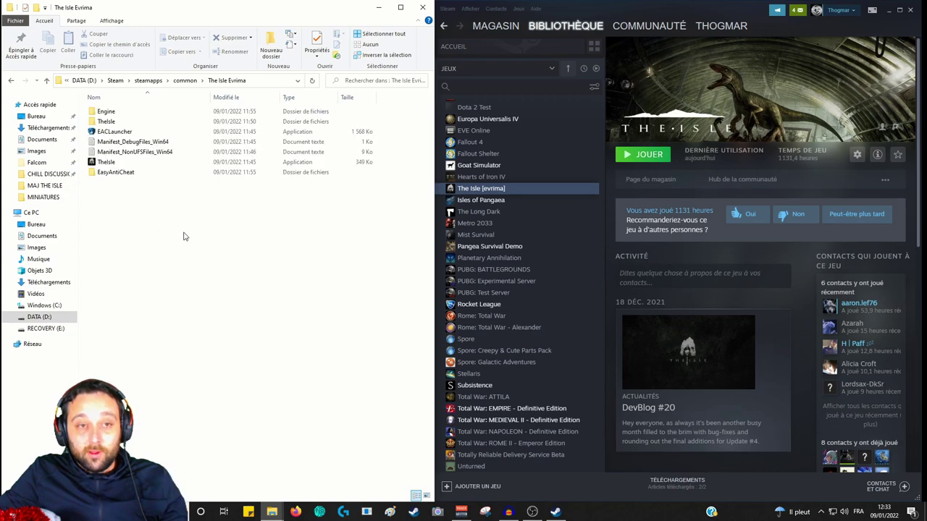
Check the contents of The Isle folder after the move and return to the common folder.
click(13, 81)
double_click(130, 274)
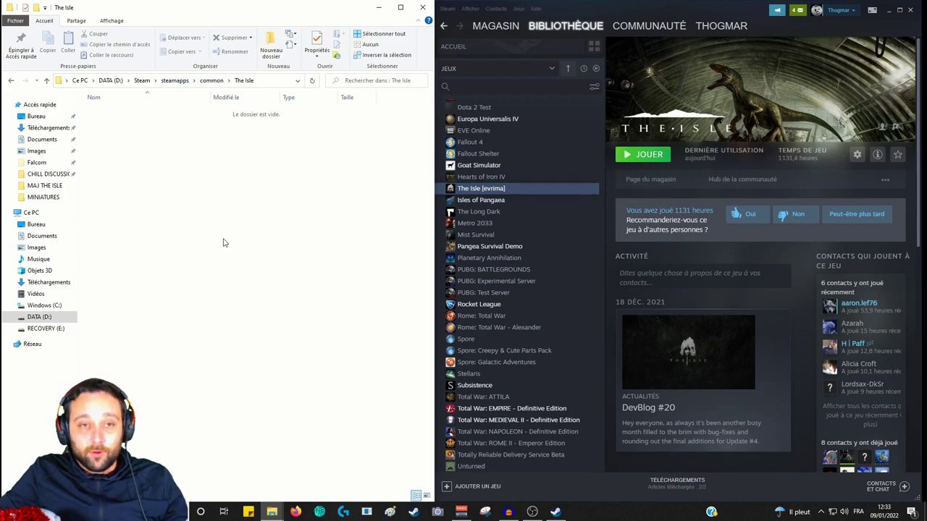
click(12, 81)
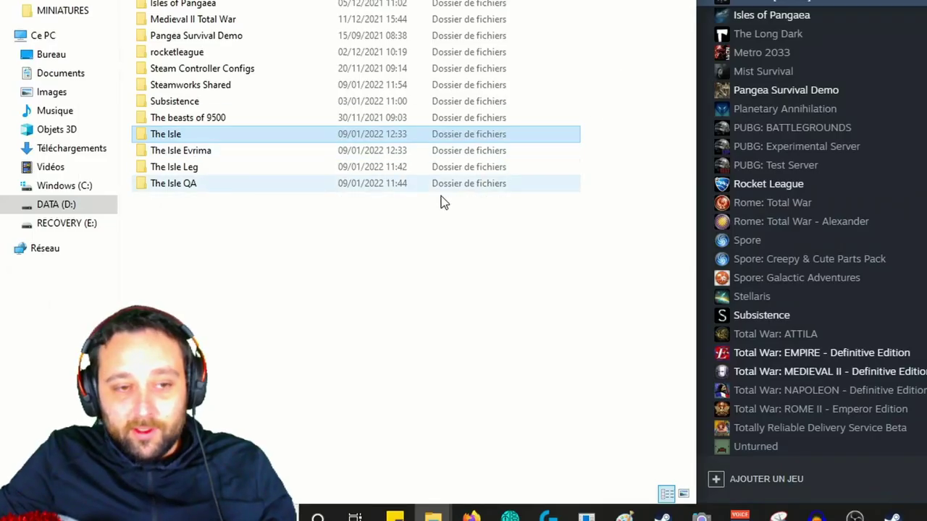
click(220, 336)
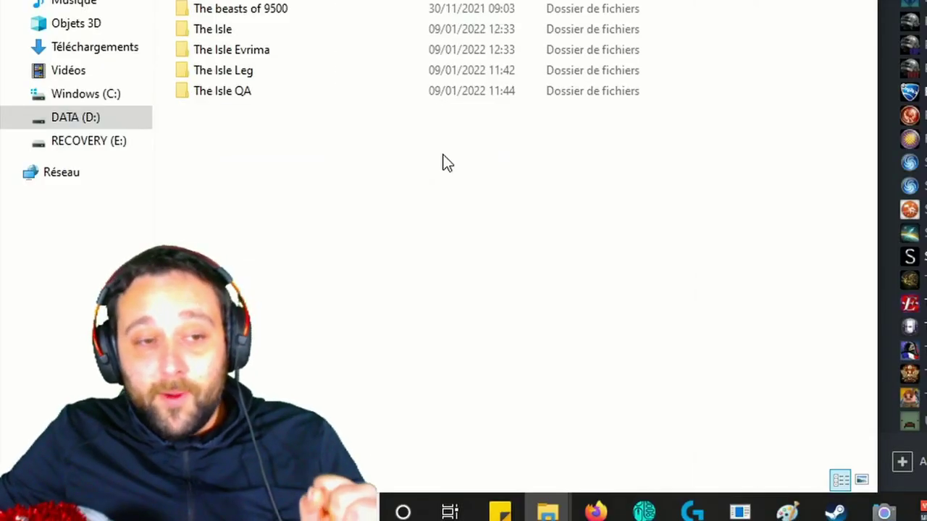
Review the available beta branches in The Isle's Steam properties and close the properties window.
right_click(469, 187)
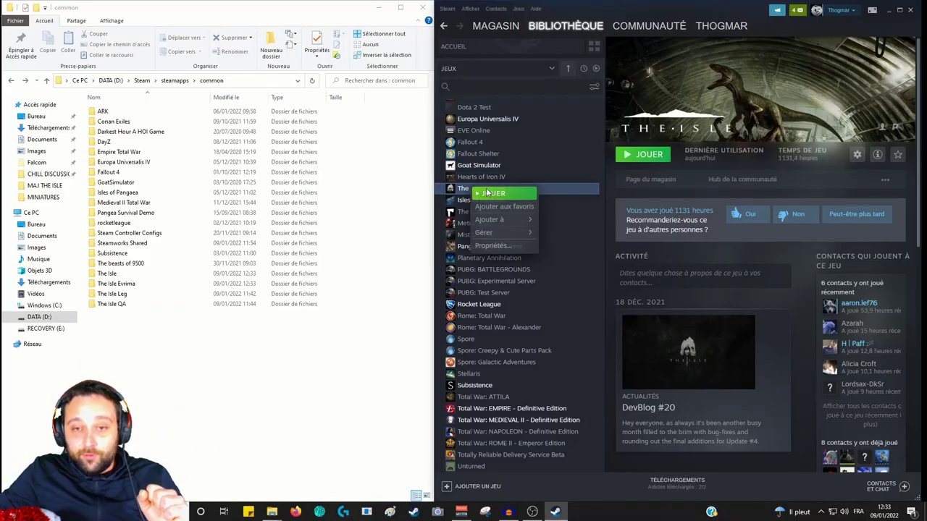
click(487, 243)
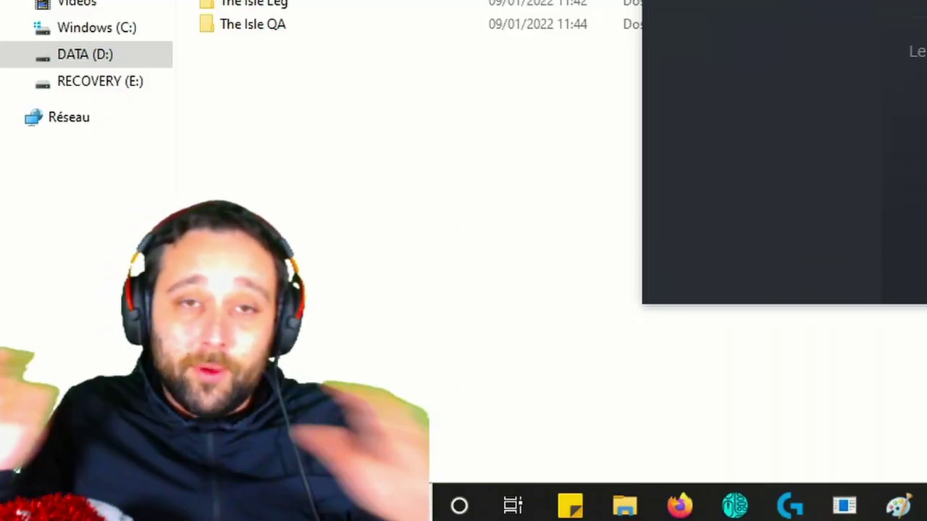
click(322, 233)
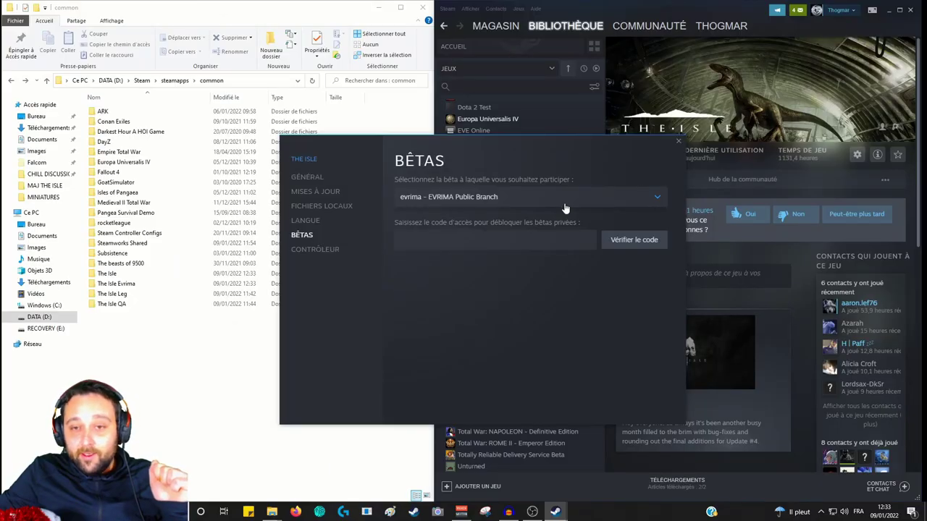
click(564, 206)
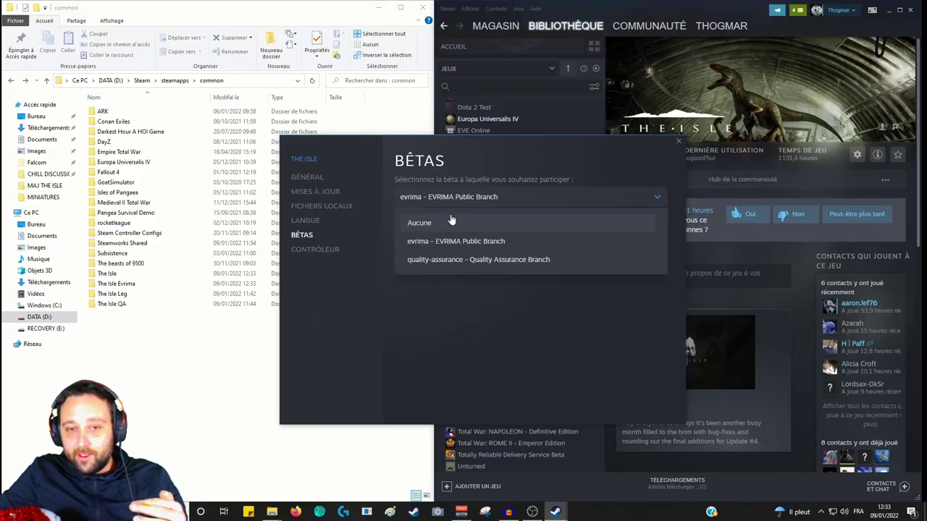
click(679, 147)
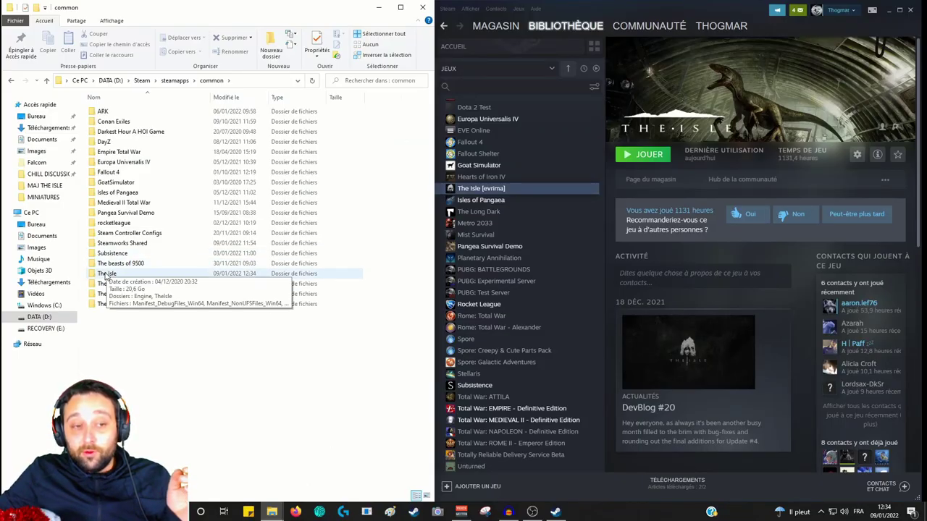
Inspect the legacy game files inside The Isle folder.
double_click(105, 277)
drag(114, 156, 114, 111)
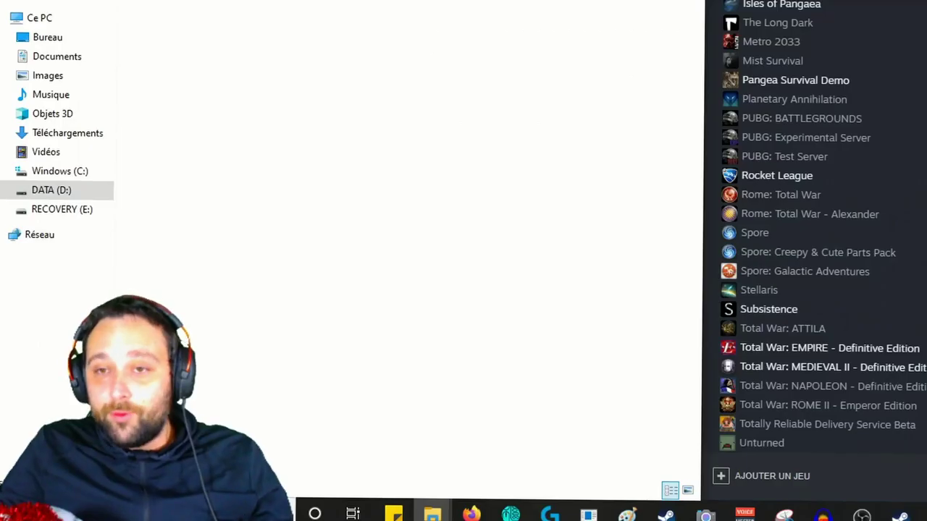
click(305, 250)
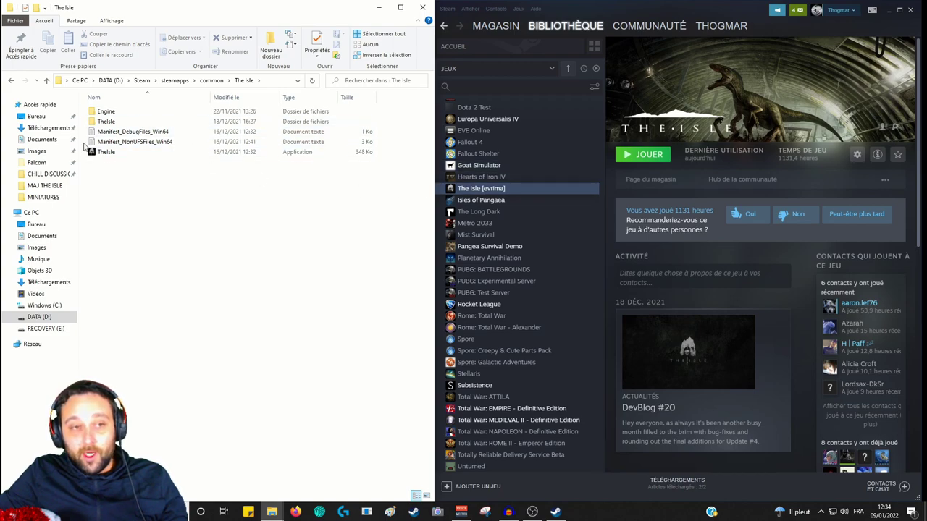
click(10, 82)
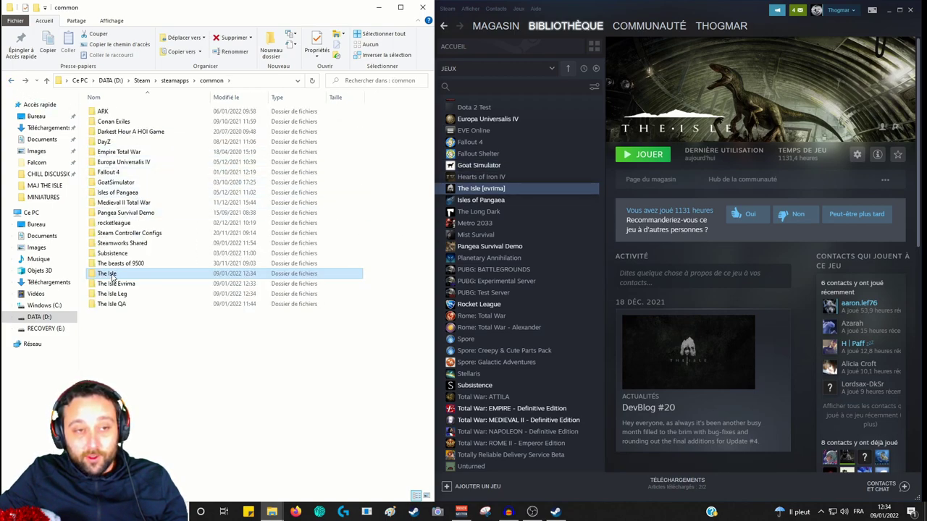
double_click(108, 274)
Launch The Isle from Steam and browse the legacy version's server list.
click(640, 161)
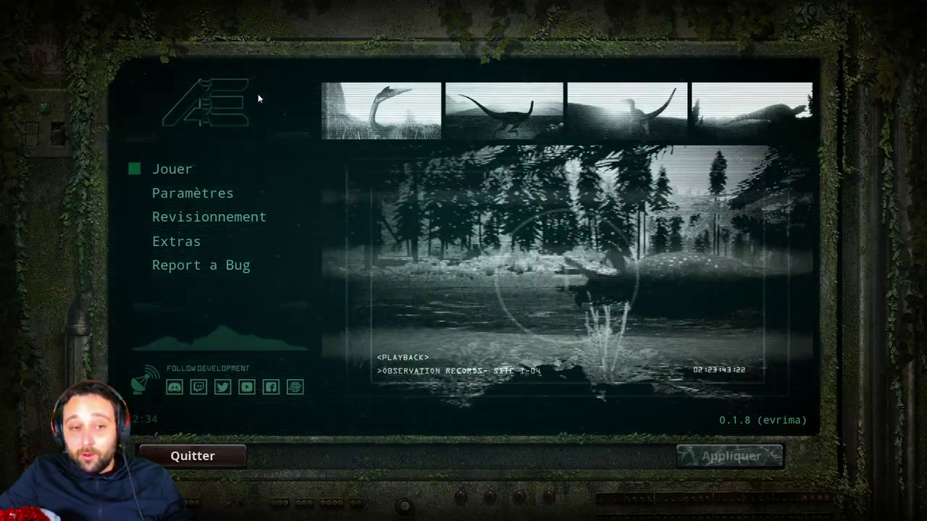
click(184, 168)
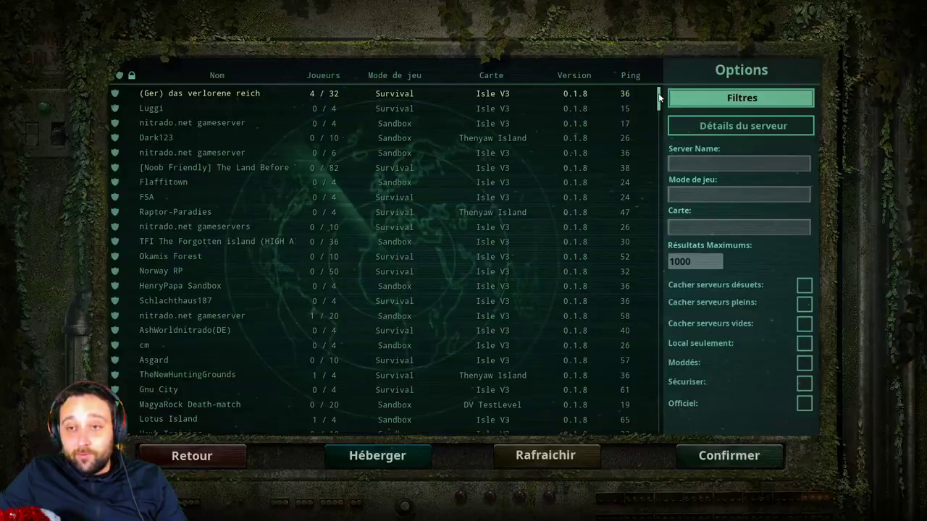
drag(658, 100, 657, 275)
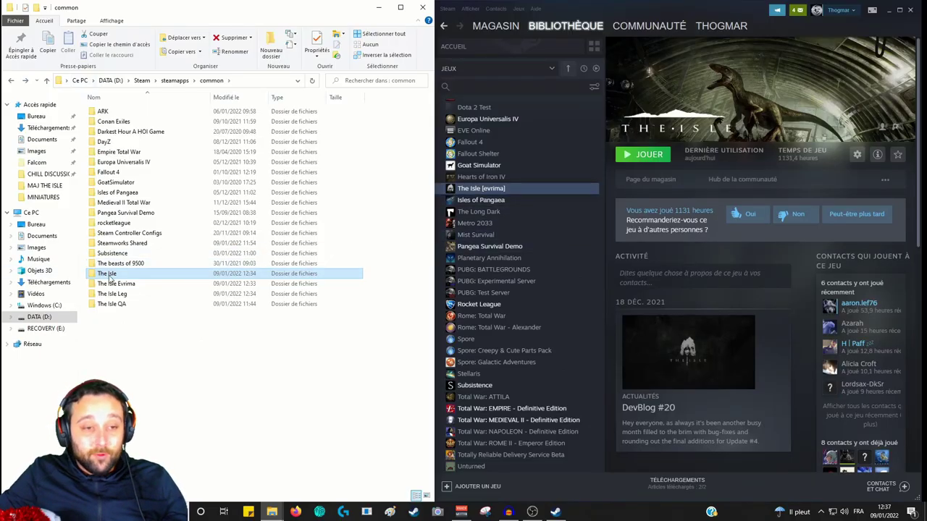
Move all files and folders from The Isle folder into The Isle Leg folder.
double_click(109, 276)
drag(124, 204, 103, 110)
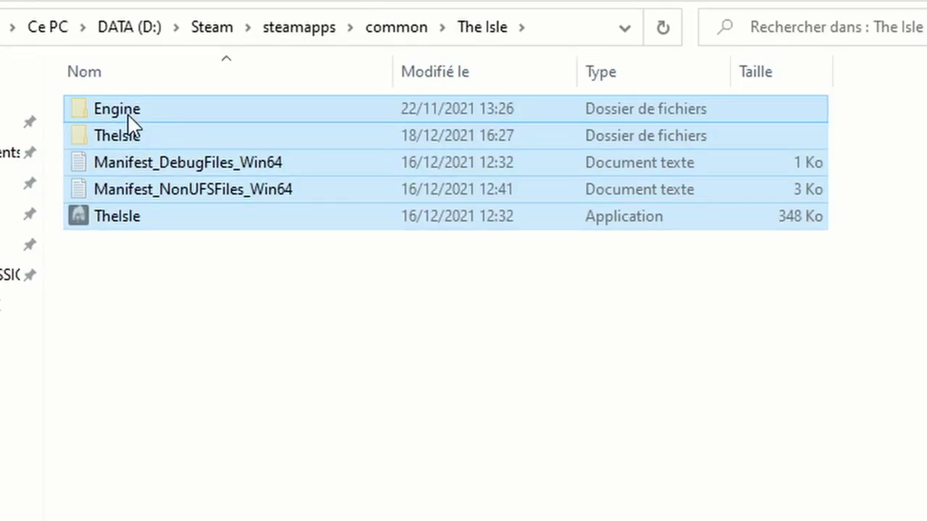
click(11, 81)
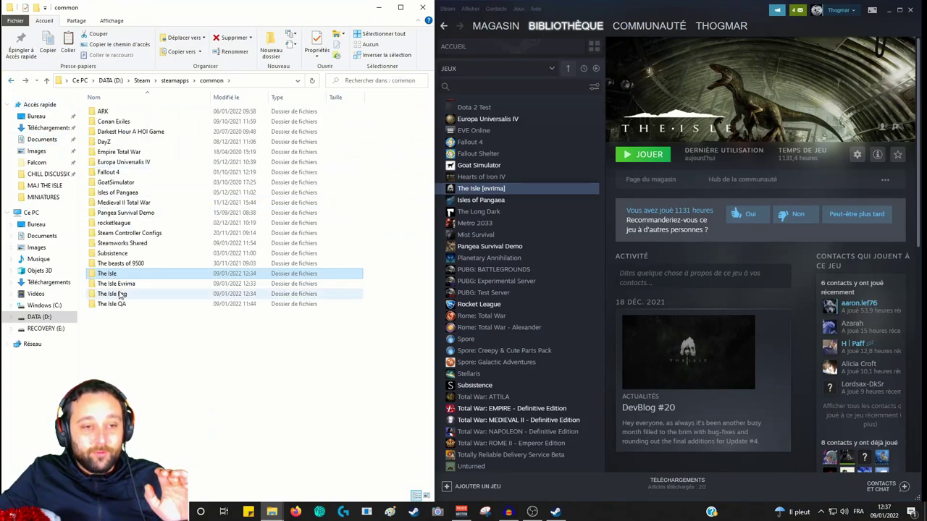
double_click(121, 295)
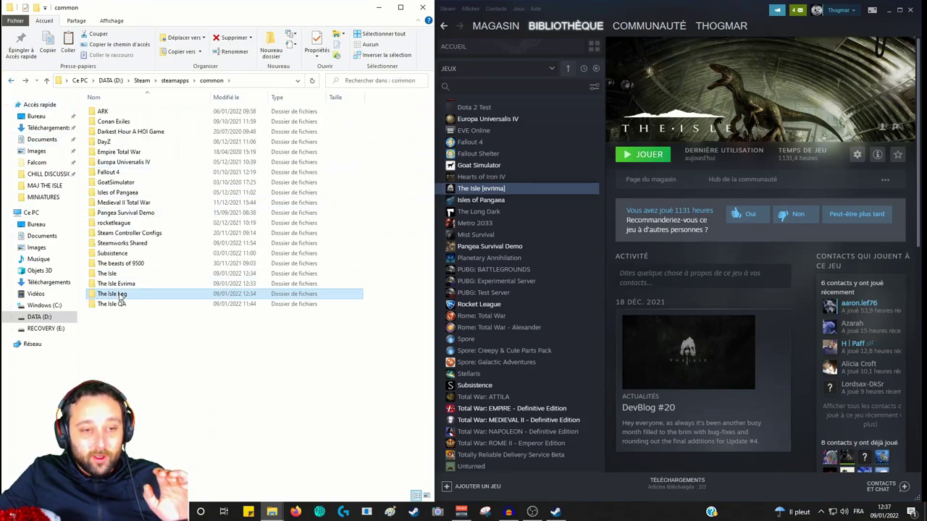
right_click(136, 205)
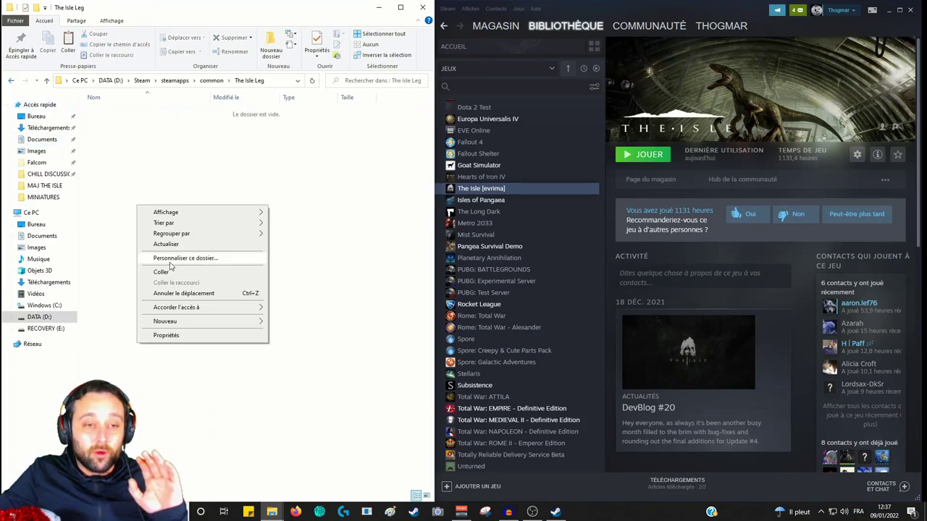
click(167, 269)
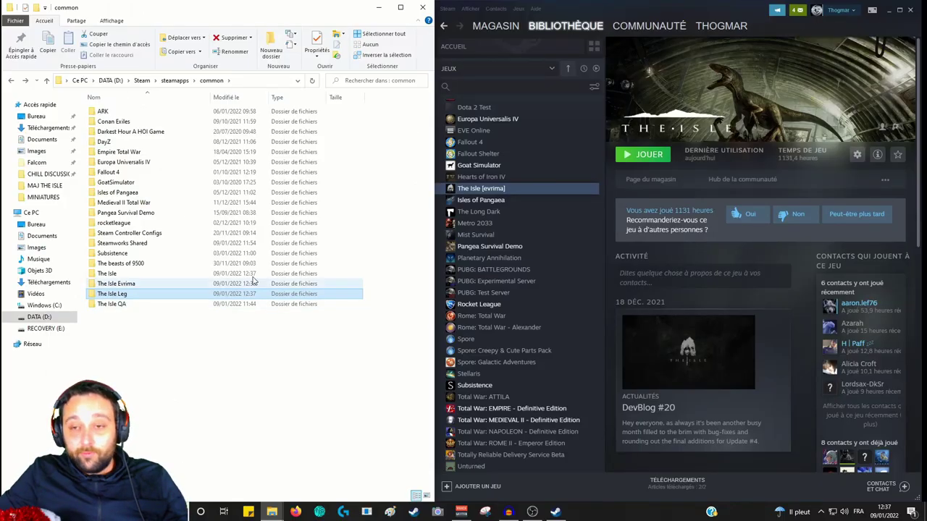
Review the available beta branches in The Isle's Steam properties, with the EVRIMA Public Branch selected.
right_click(466, 190)
click(485, 246)
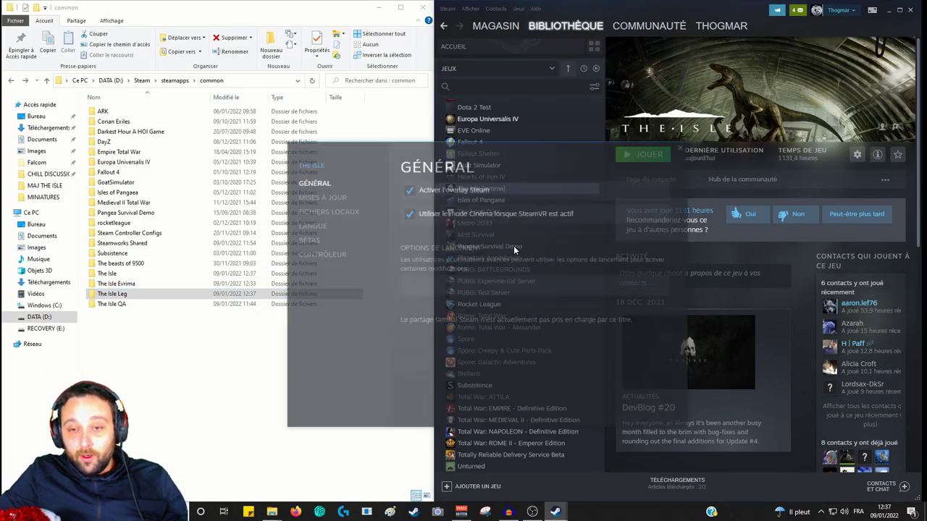
click(307, 240)
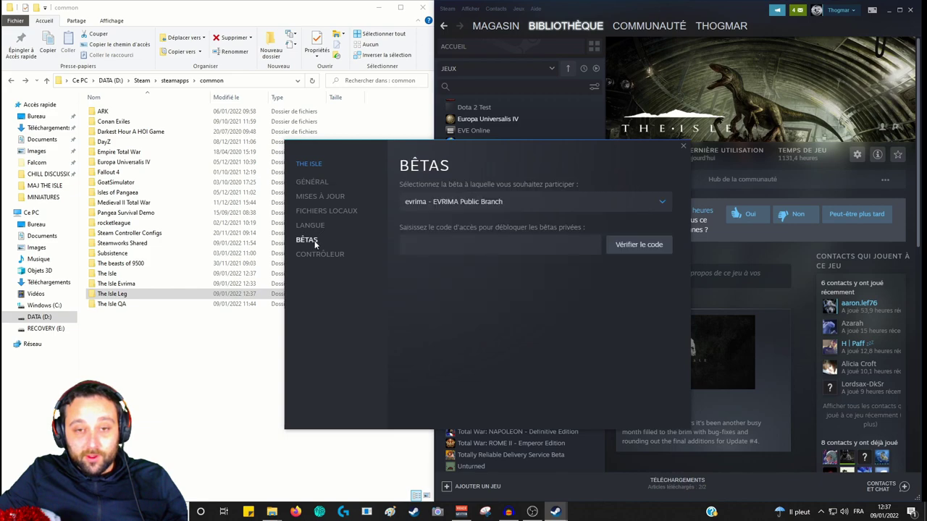
click(504, 203)
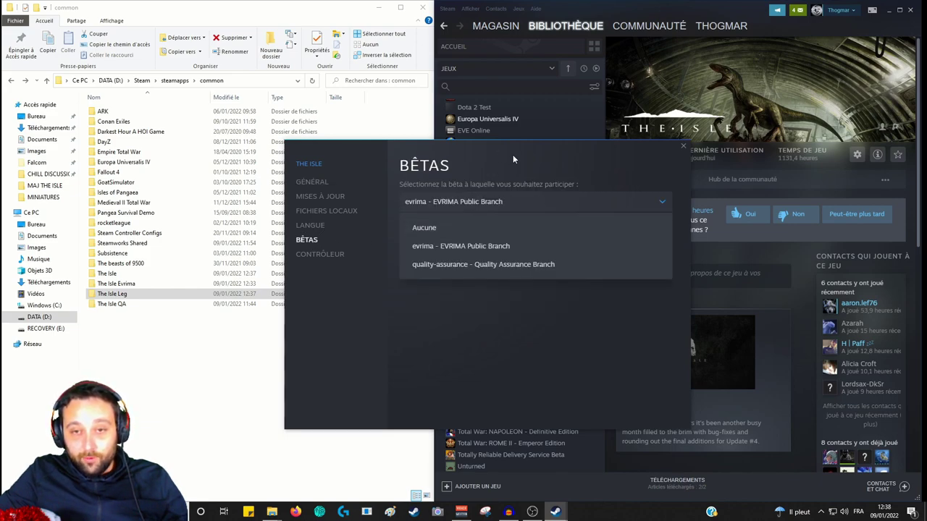
click(497, 333)
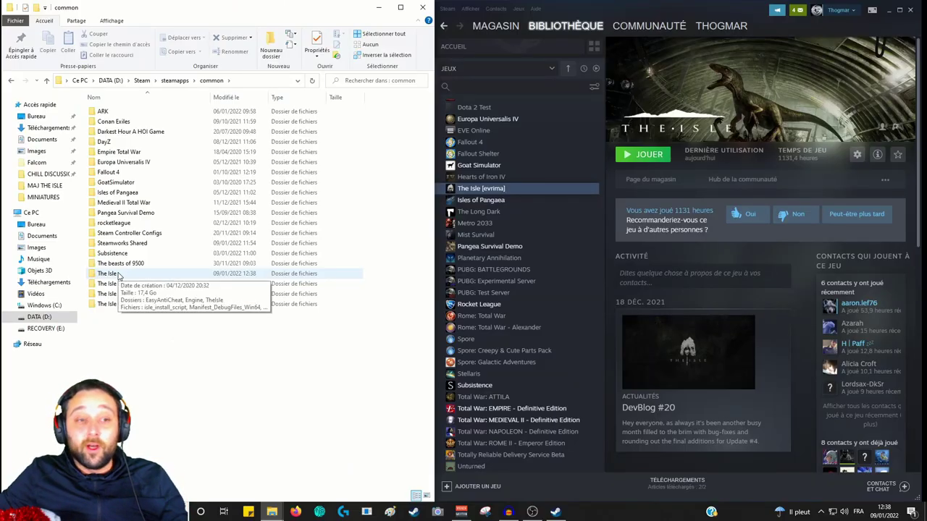
Inspect the QA version's game files inside The Isle folder.
double_click(118, 275)
drag(128, 269, 85, 109)
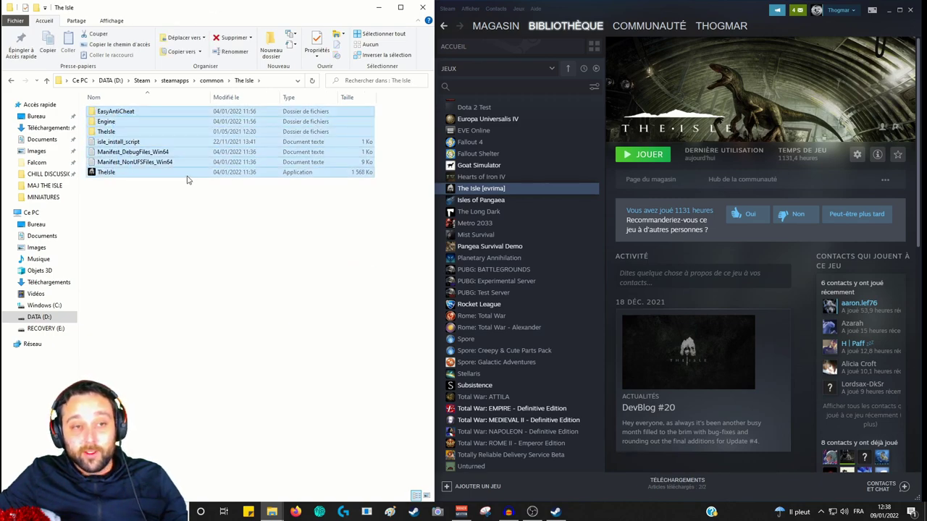
click(187, 179)
Launch The Isle from Steam and connect to the Official Evrima Mechanic Test - EU 1 server.
click(646, 155)
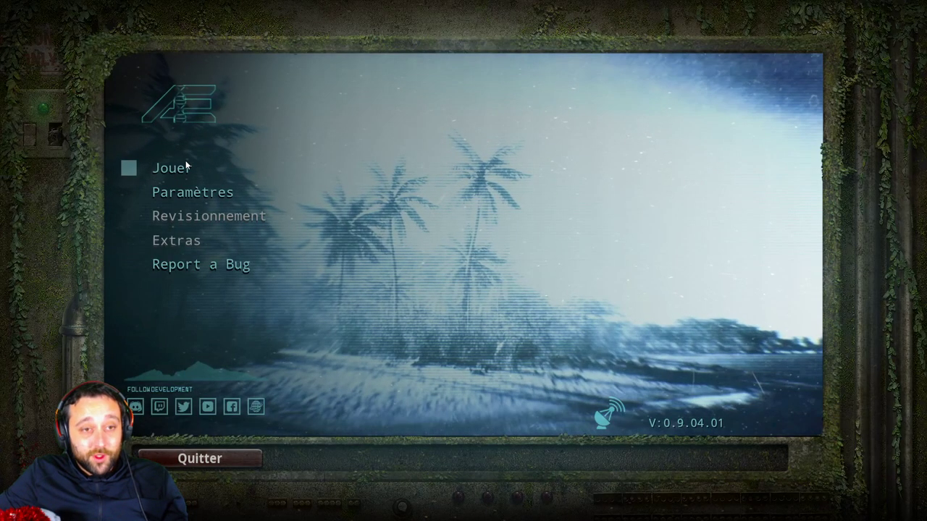
click(174, 167)
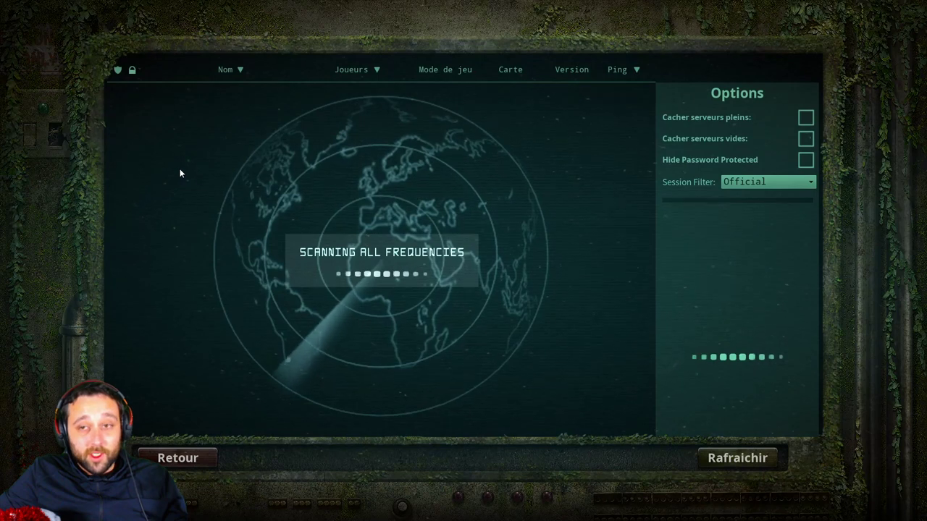
click(427, 113)
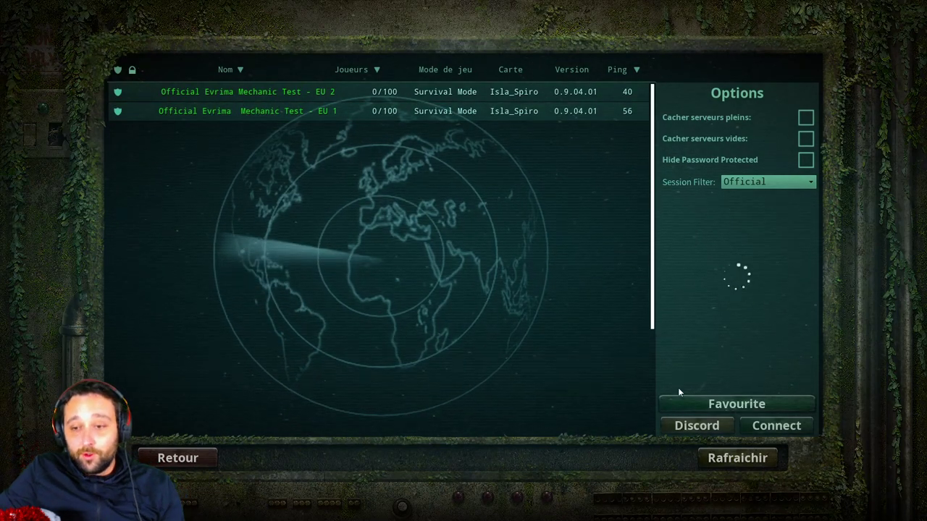
click(766, 428)
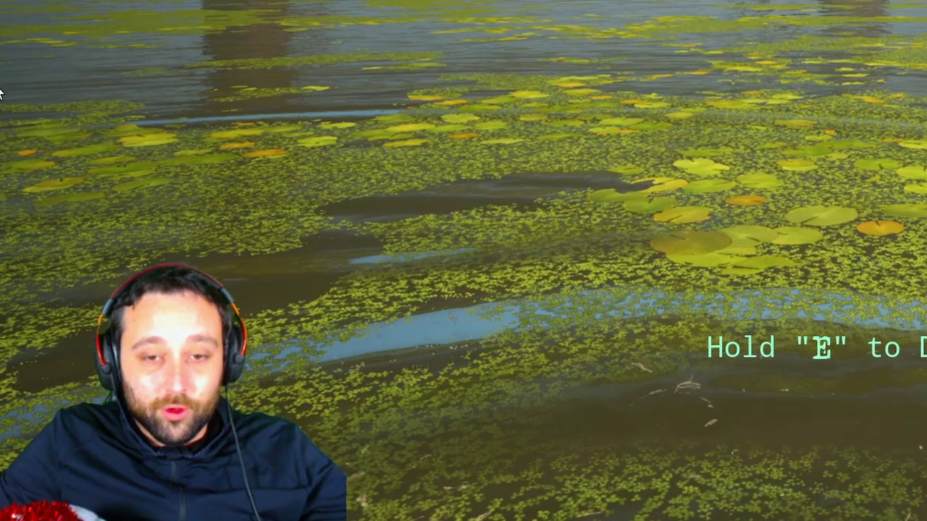
key(Escape)
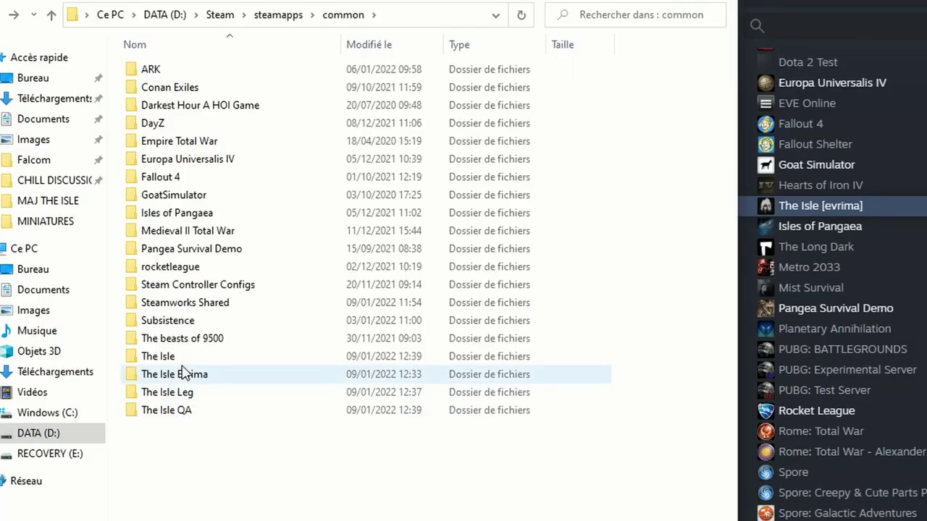
Inspect the game files in The Isle Evrima, The Isle Leg and The Isle QA folders.
double_click(121, 283)
drag(157, 264, 111, 116)
drag(166, 79, 164, 69)
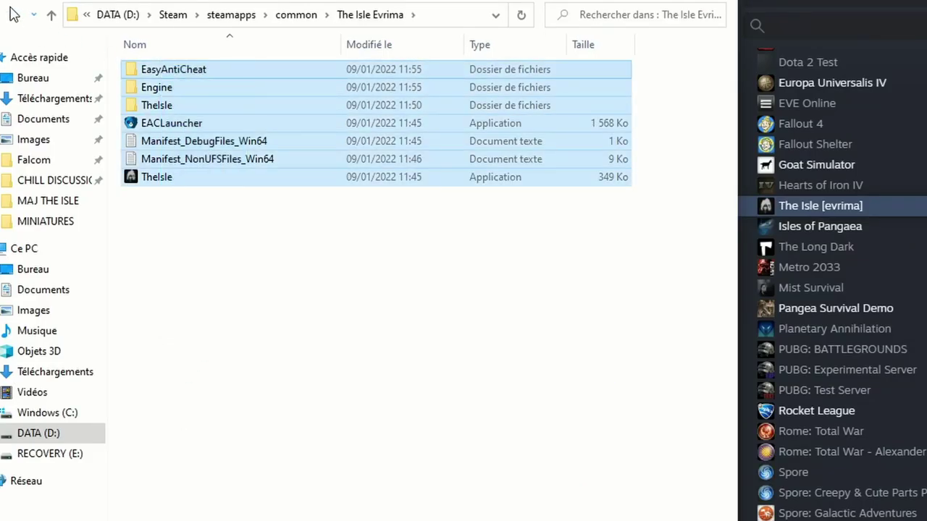
key(BackSpace)
double_click(227, 391)
drag(193, 413, 145, 72)
key(BackSpace)
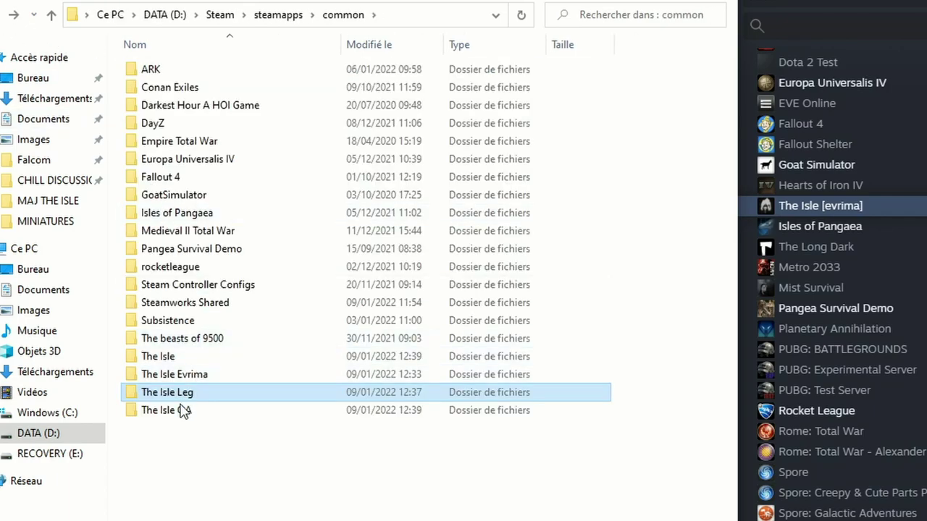
double_click(178, 413)
drag(172, 352, 158, 72)
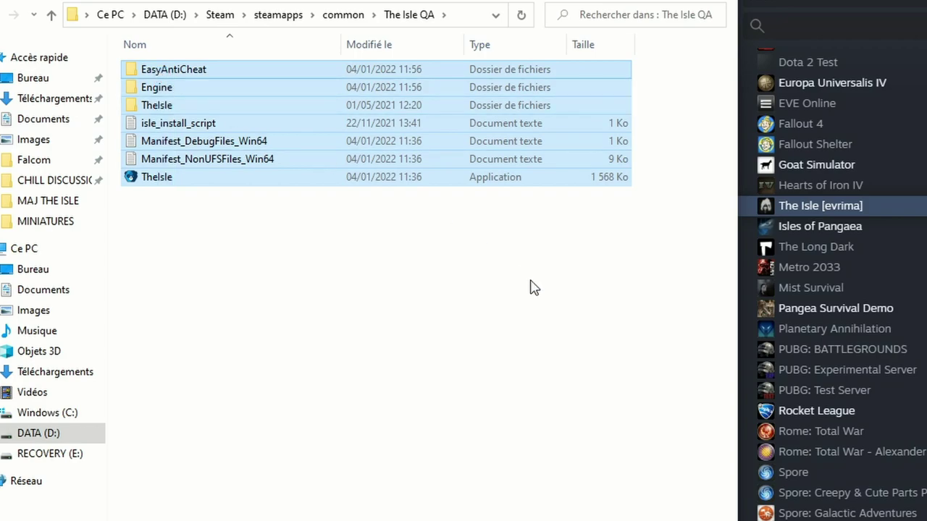
key(BackSpace)
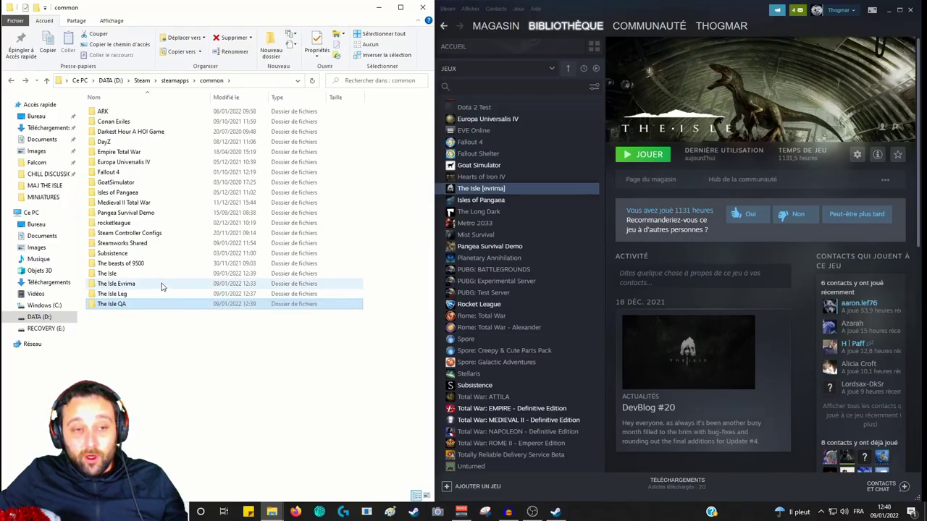
Move all game files from The Isle Evrima folder into The Isle folder.
double_click(193, 375)
drag(133, 286, 116, 107)
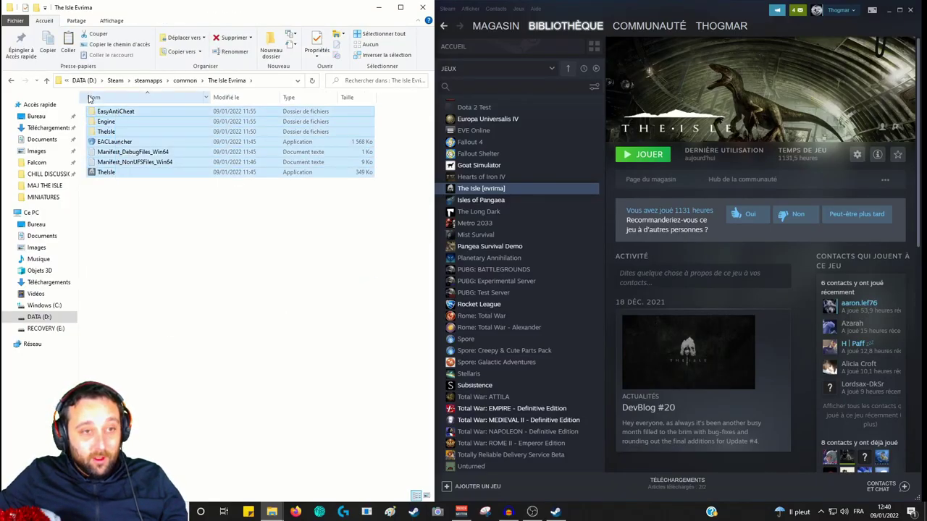
click(11, 81)
double_click(116, 274)
right_click(133, 197)
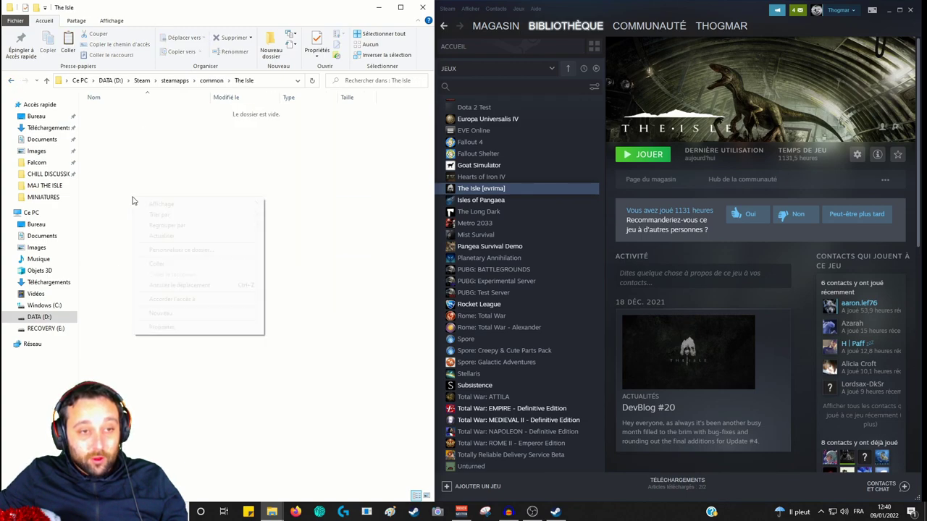
click(157, 264)
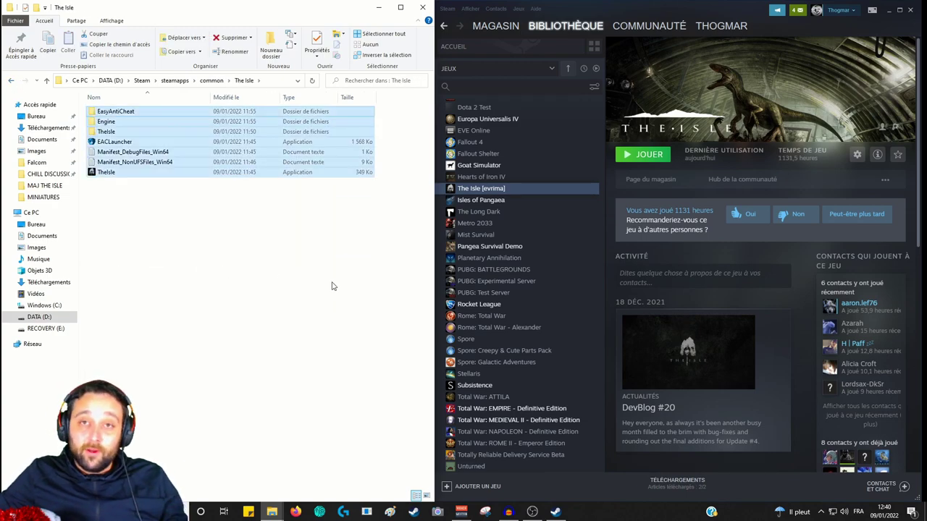
Move the Evrima files from The Isle folder back into The Isle Evrima folder.
click(11, 81)
double_click(119, 288)
right_click(119, 182)
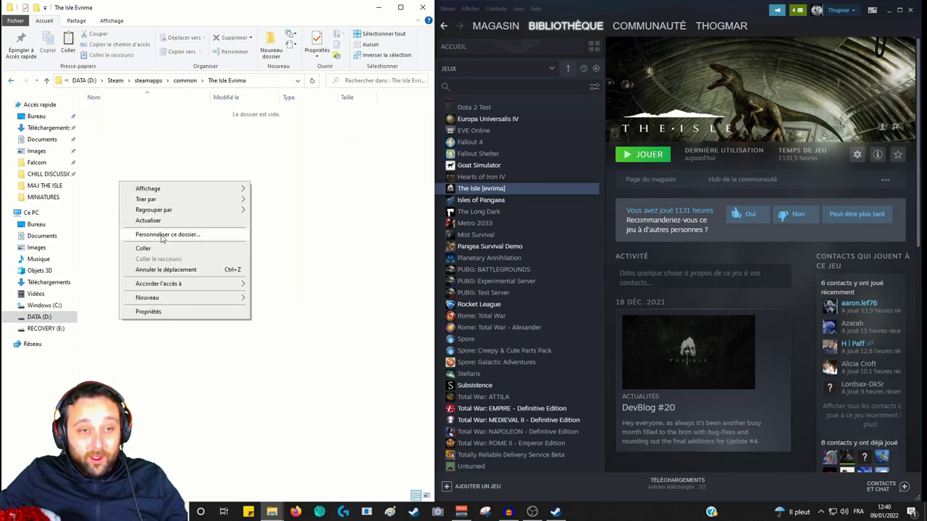
click(145, 249)
click(12, 81)
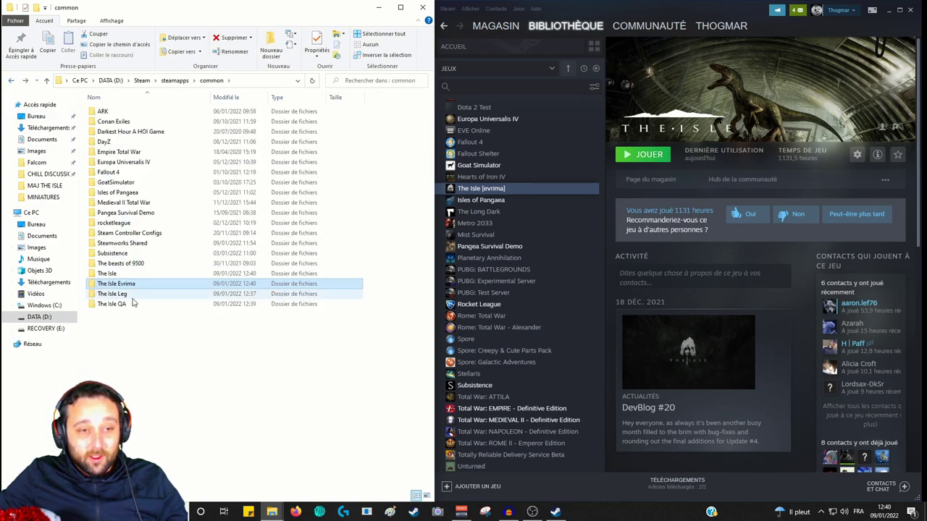
Move all legacy game files from The Isle Leg folder into The Isle folder.
double_click(123, 294)
drag(118, 258, 110, 110)
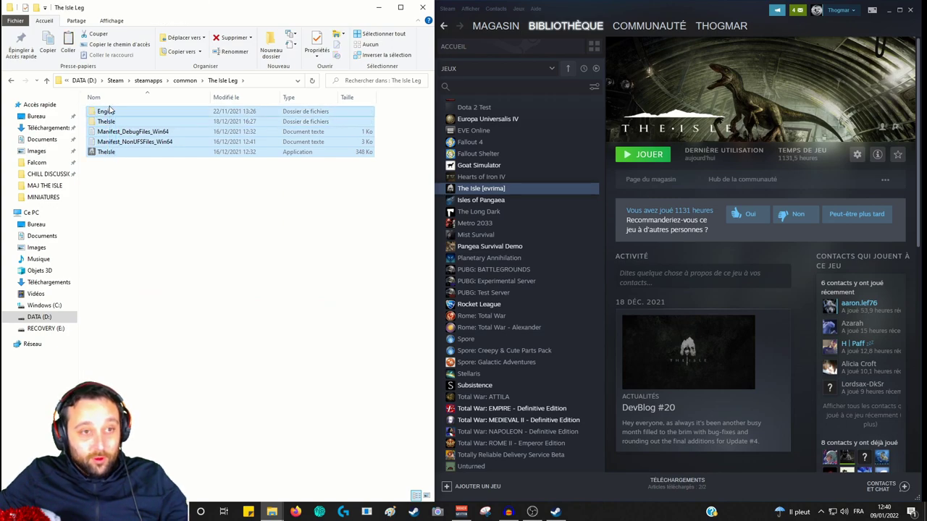
click(12, 81)
double_click(119, 277)
right_click(124, 211)
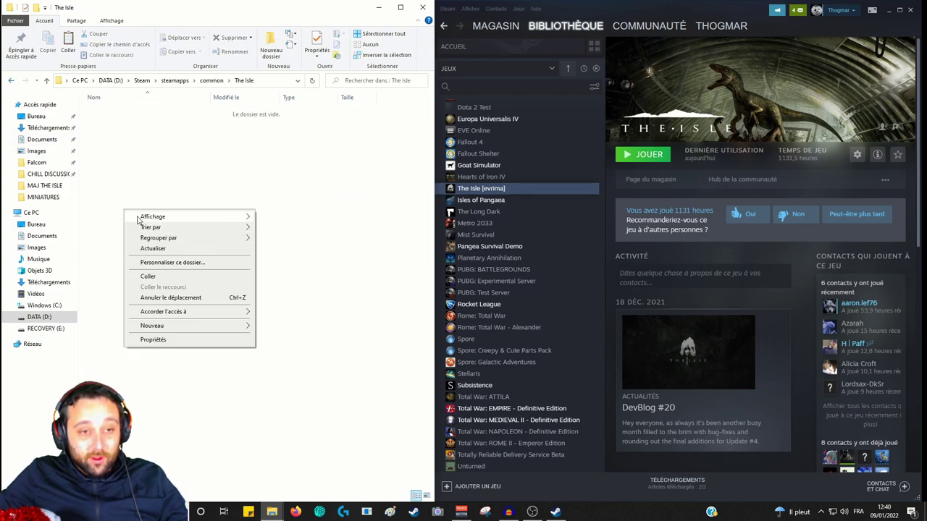
click(148, 276)
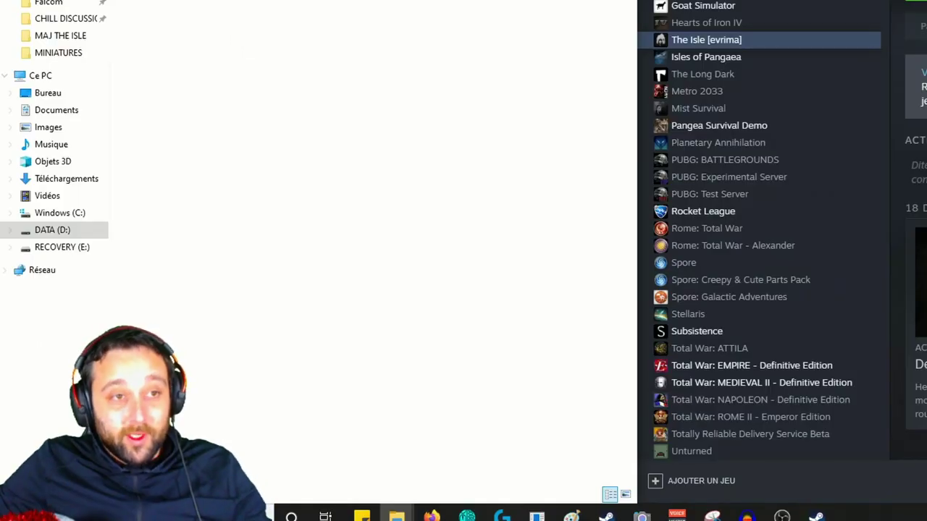
Move the legacy files from The Isle folder back into The Isle Leg folder.
click(11, 80)
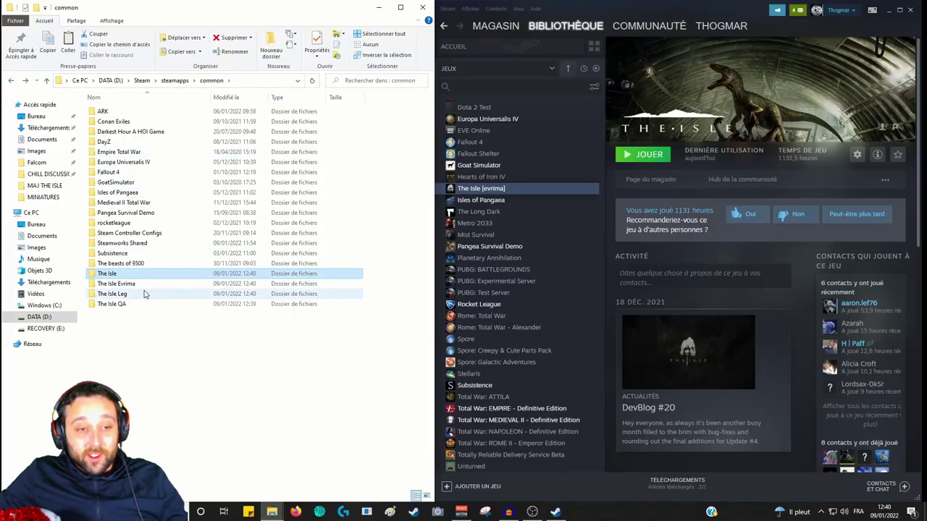
click(144, 294)
double_click(144, 293)
right_click(136, 211)
click(163, 275)
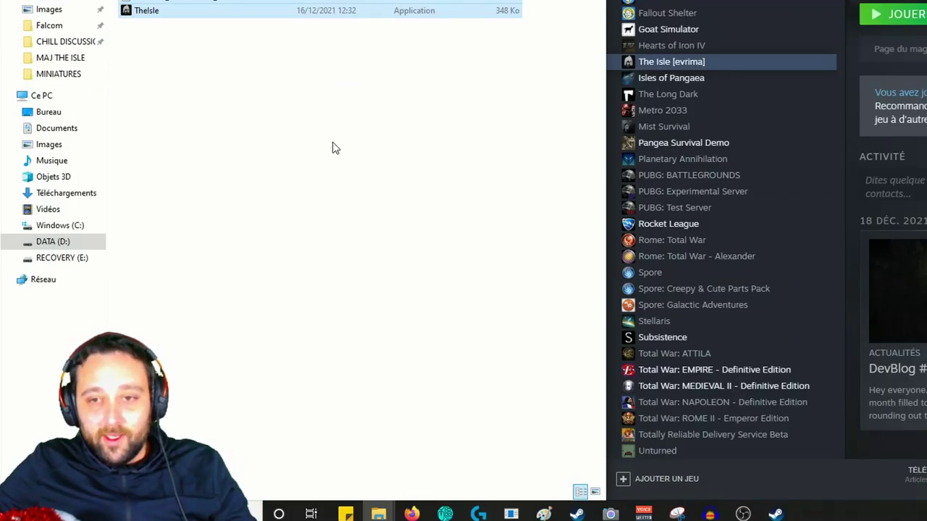
click(244, 231)
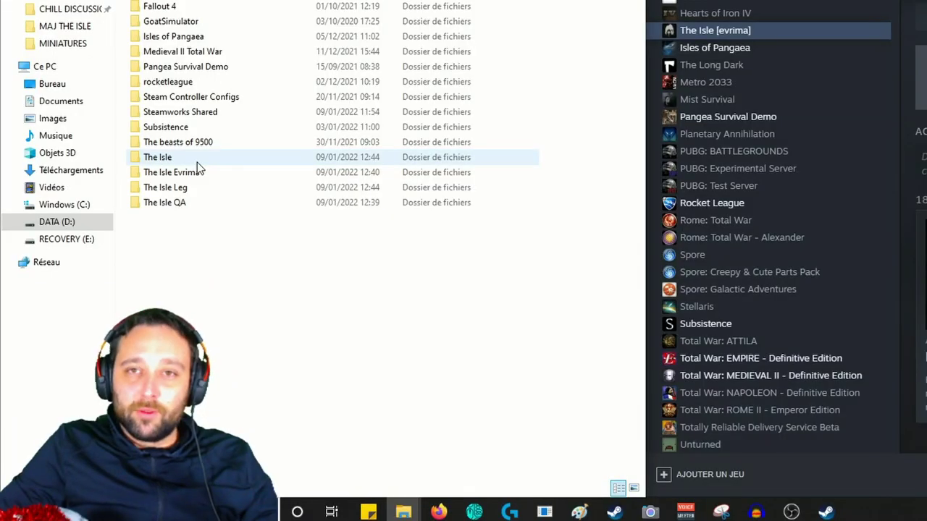
Empty The Isle folder by moving all its legacy files into The Isle Leg, and return to the common folder.
click(133, 278)
double_click(196, 162)
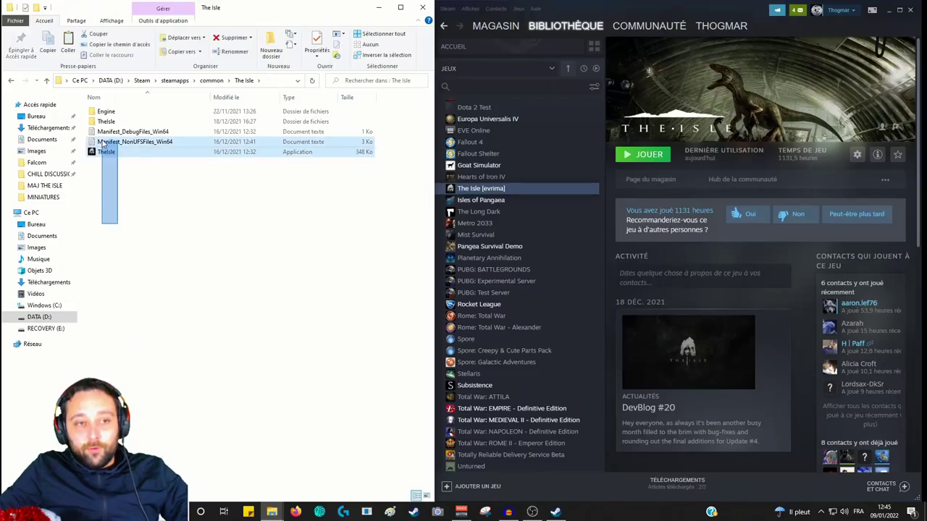
key(ctrl+a)
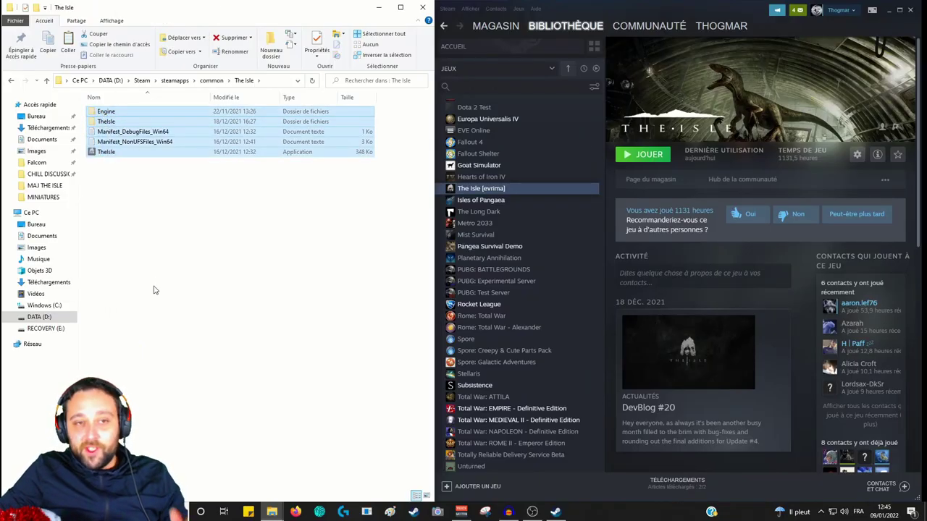
click(46, 80)
double_click(109, 284)
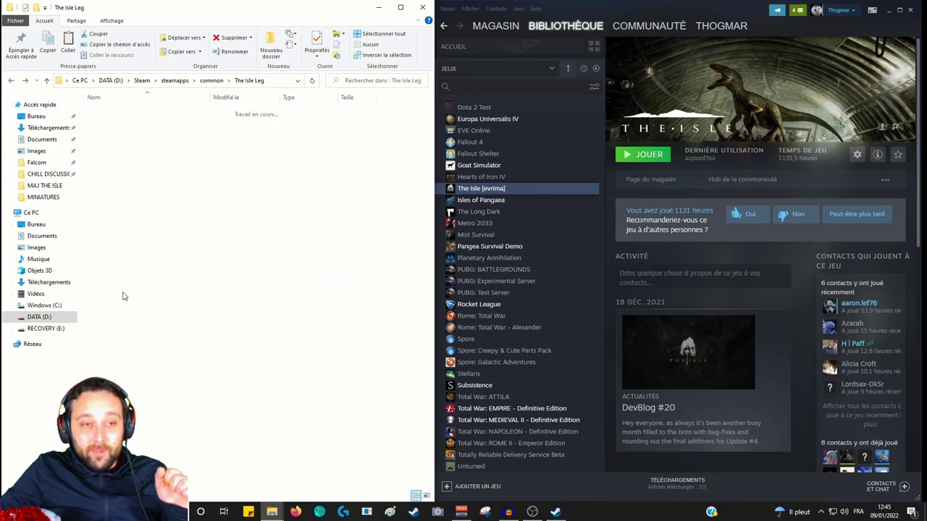
right_click(131, 181)
click(154, 246)
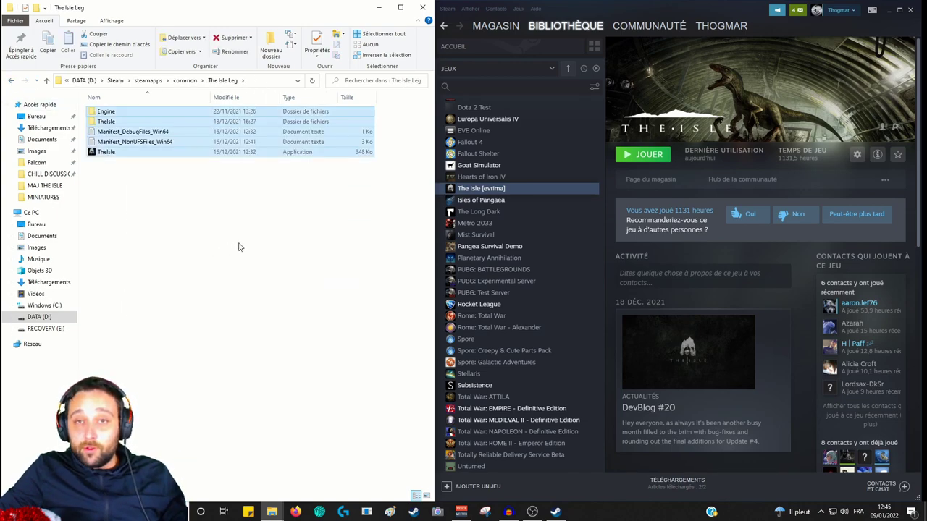
click(135, 170)
click(12, 81)
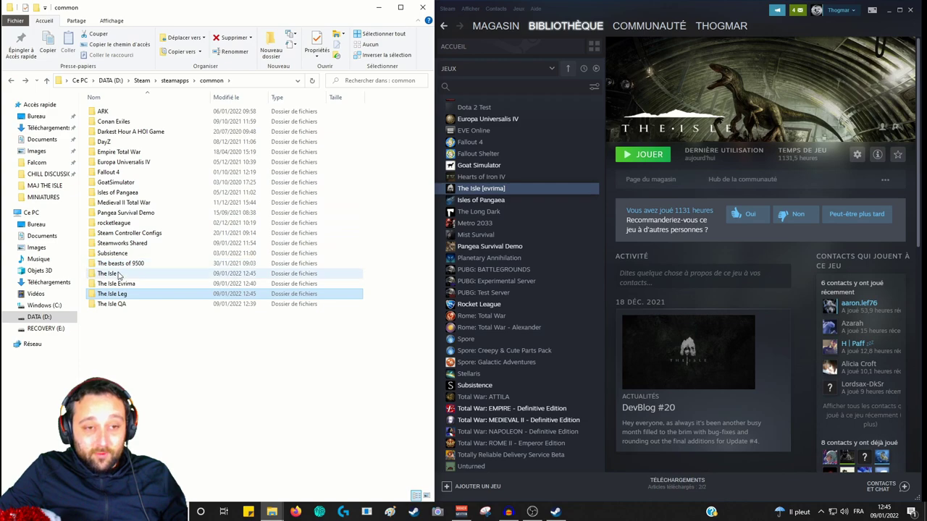
Open The Isle folder and move the Evrima game files into it.
double_click(137, 274)
drag(86, 111, 428, 213)
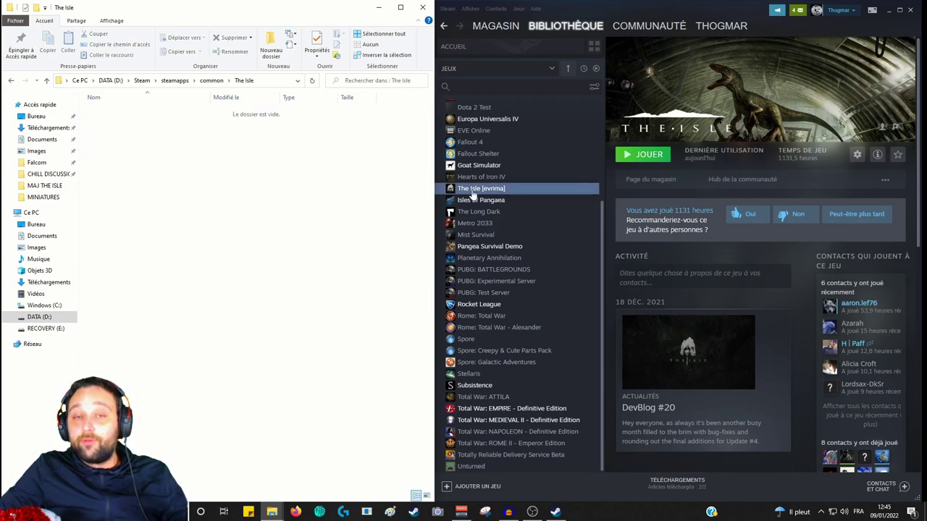
key(ctrl+v)
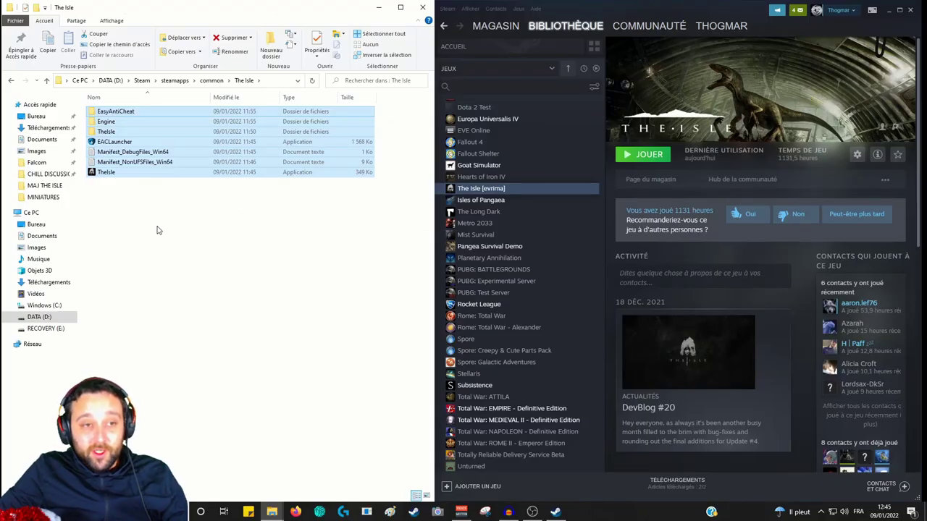
click(157, 231)
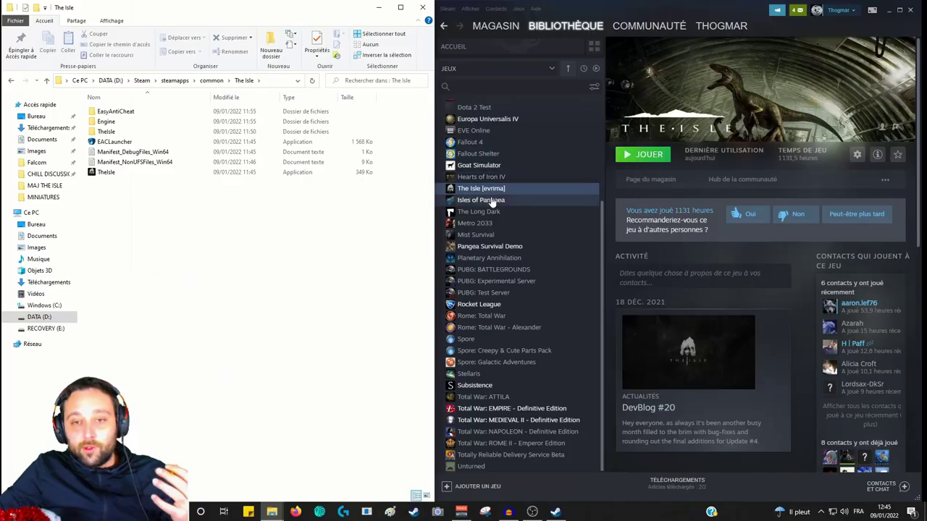
Check the local files settings in The Isle's Steam properties and close the properties window.
right_click(470, 190)
click(488, 247)
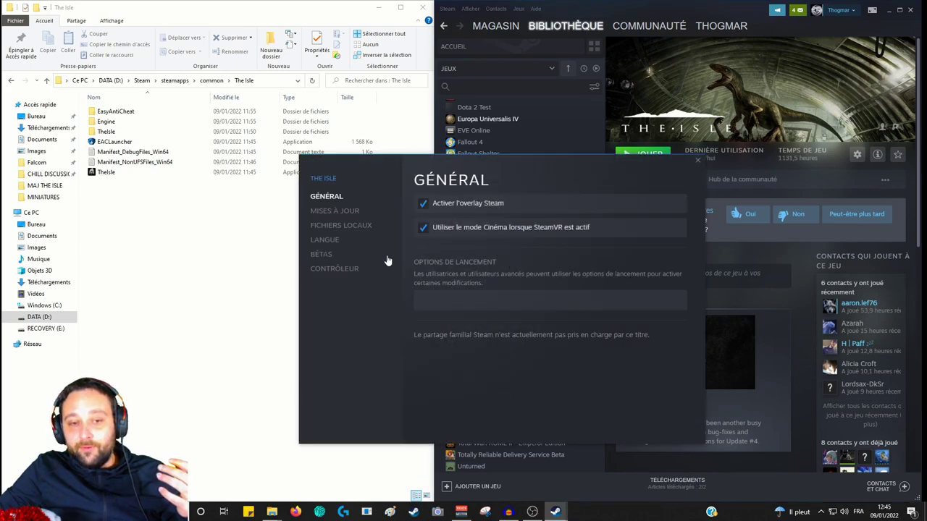
click(355, 226)
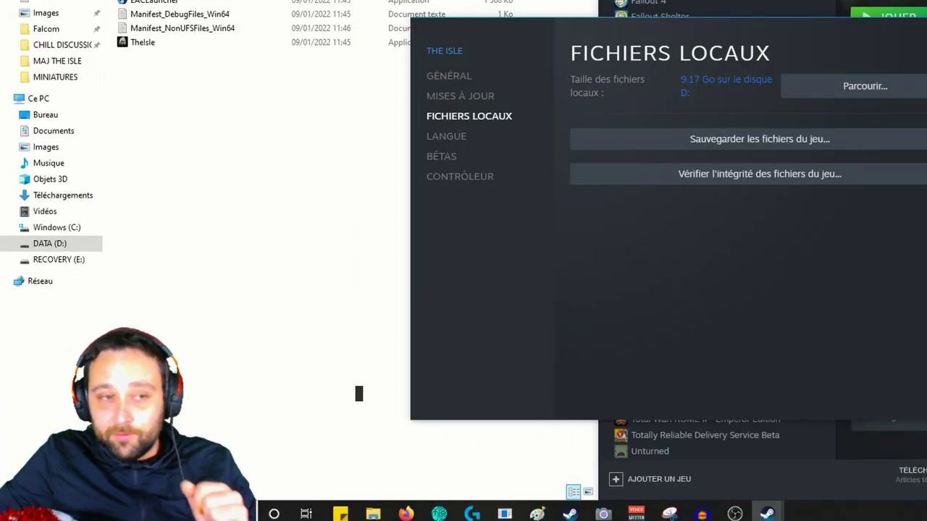
click(697, 160)
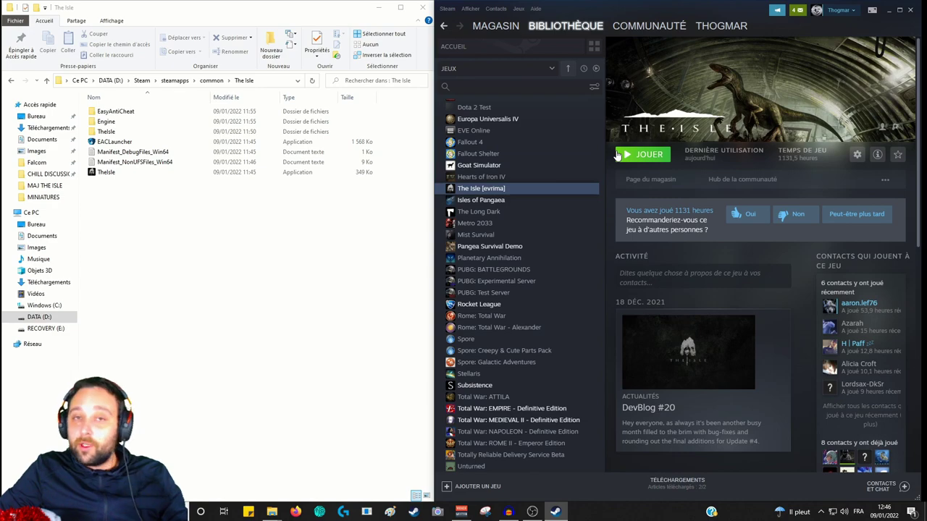
Return all Evrima files from The Isle folder to The Isle Evrima folder and go back to the common folder.
drag(89, 229, 109, 106)
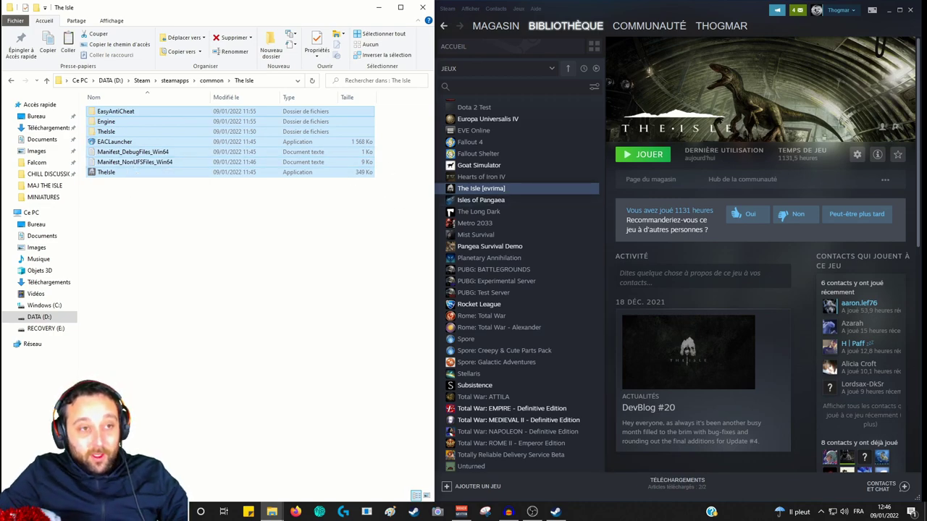
click(13, 83)
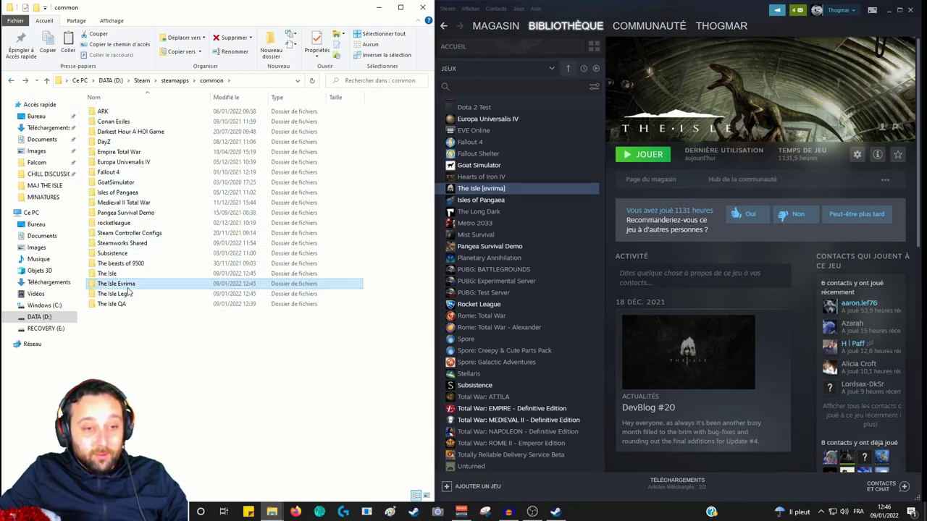
double_click(121, 292)
right_click(142, 203)
click(167, 269)
click(12, 80)
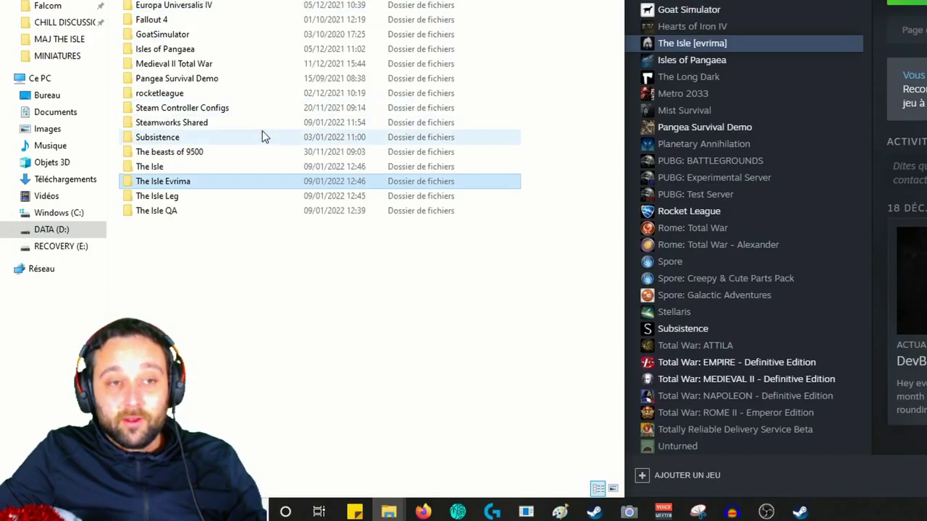